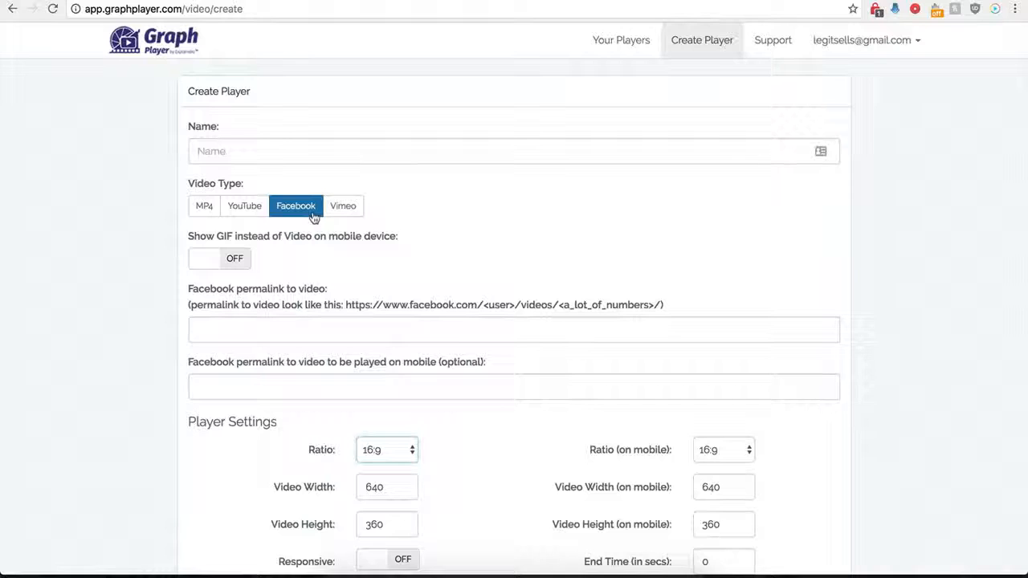
- Name the new player "Demo Name" and choose Facebook as its video type
{"action": "scroll", "coordinate": [180, 346], "scroll_direction": "down", "scroll_amount": 1}
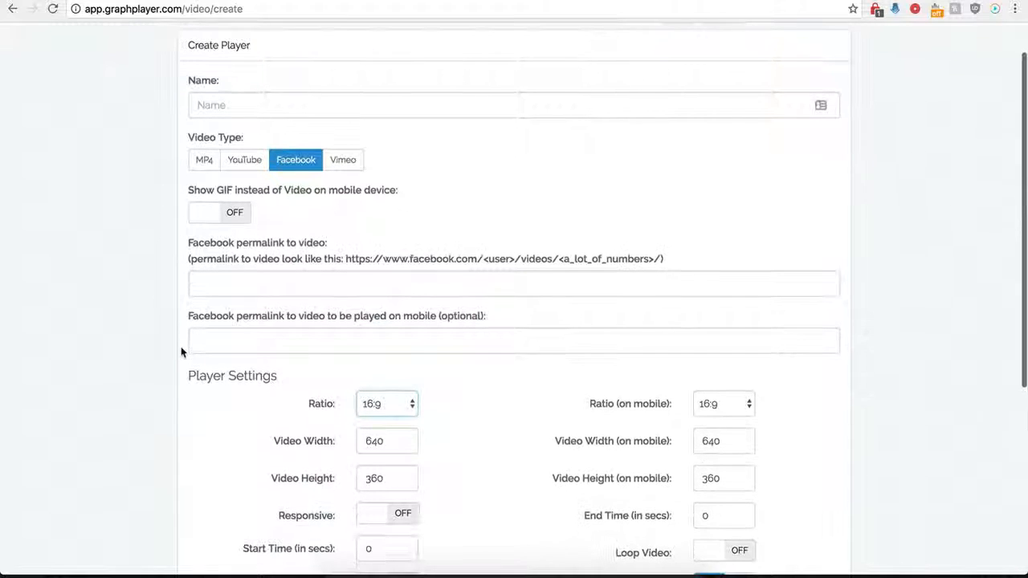
{"action": "left_click", "coordinate": [276, 104]}
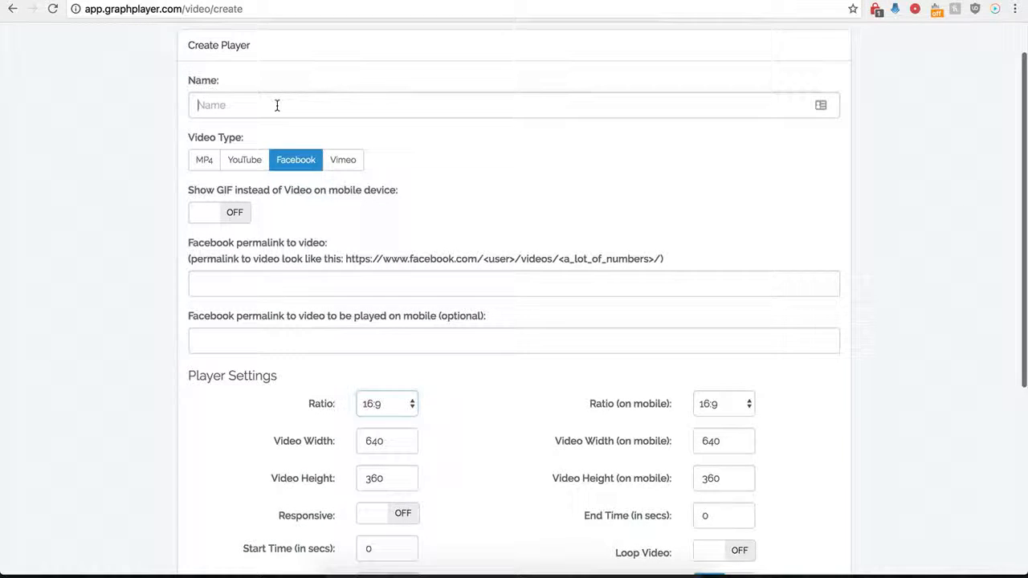
{"action": "type", "text": "Demo Name"}
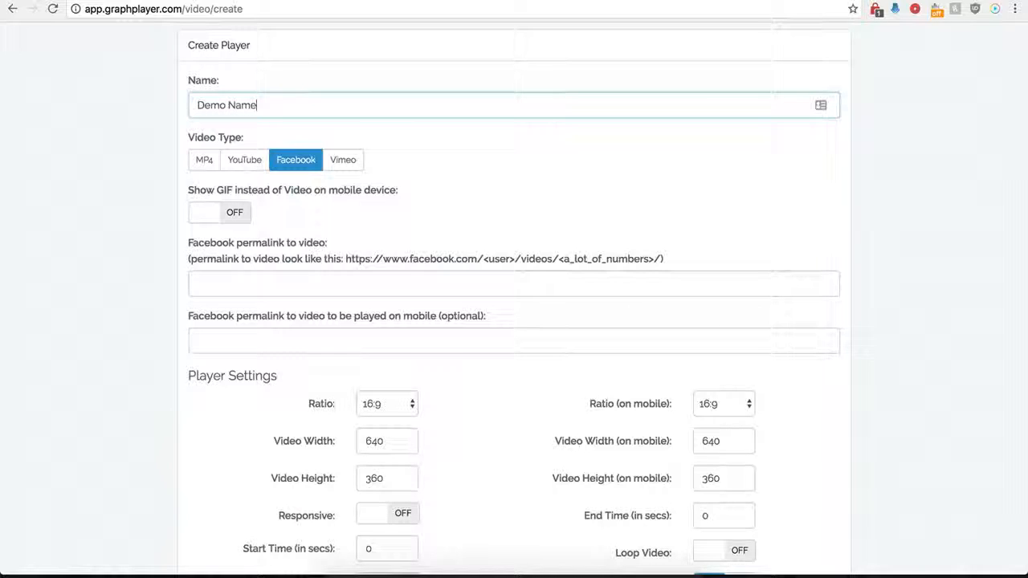
{"action": "left_click", "coordinate": [292, 165]}
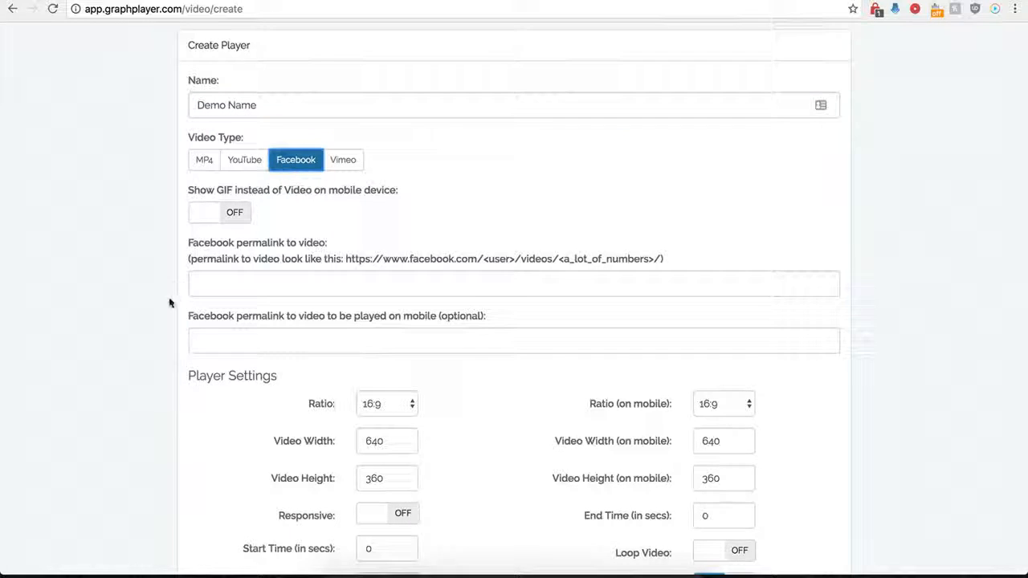
- Copy the address of the INSIDER dessert "Creative Cakes" video on Facebook and paste it as the player's Facebook permalink to video
{"action": "scroll", "coordinate": [200, 266], "scroll_direction": "down", "scroll_amount": 1}
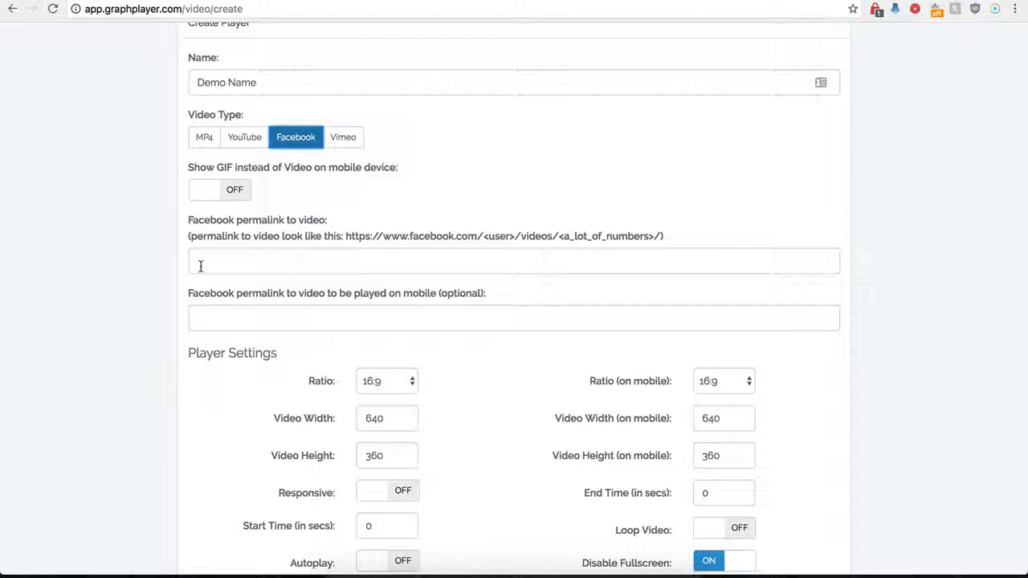
{"action": "left_click", "coordinate": [200, 266]}
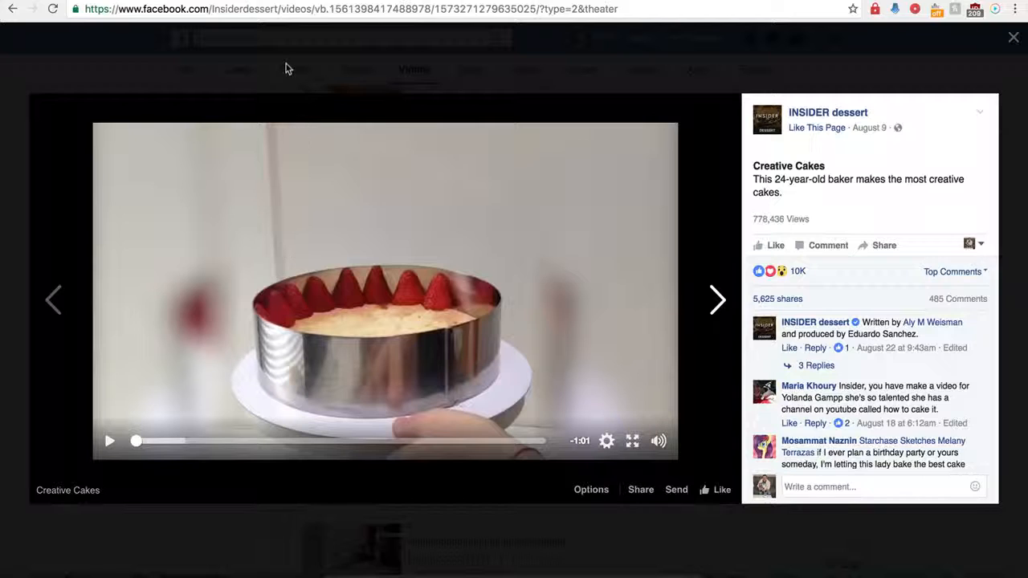
{"action": "left_click", "coordinate": [303, 12]}
{"action": "key", "text": "super+c"}
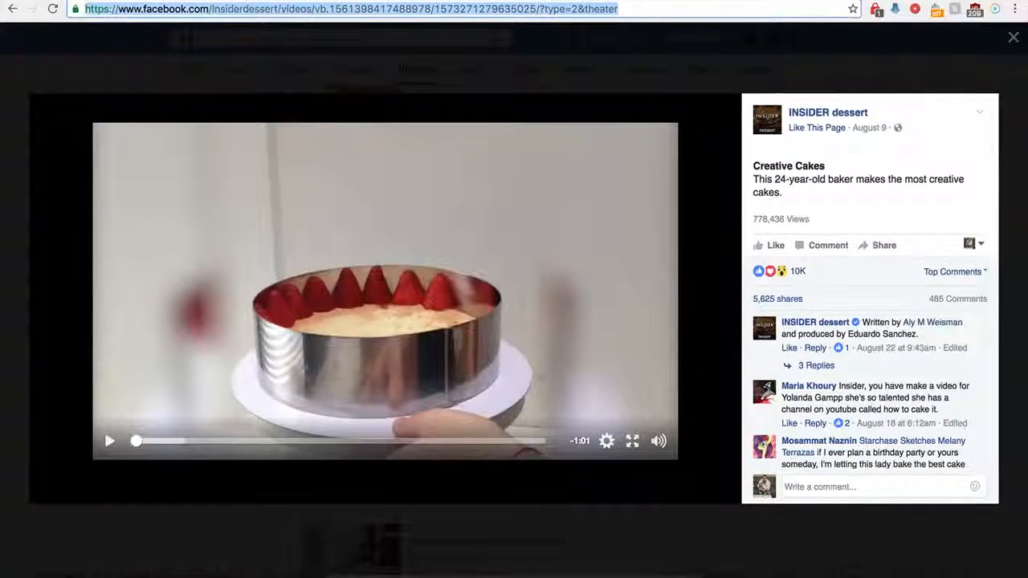
{"action": "left_click", "coordinate": [249, 1]}
{"action": "key", "text": "super+v"}
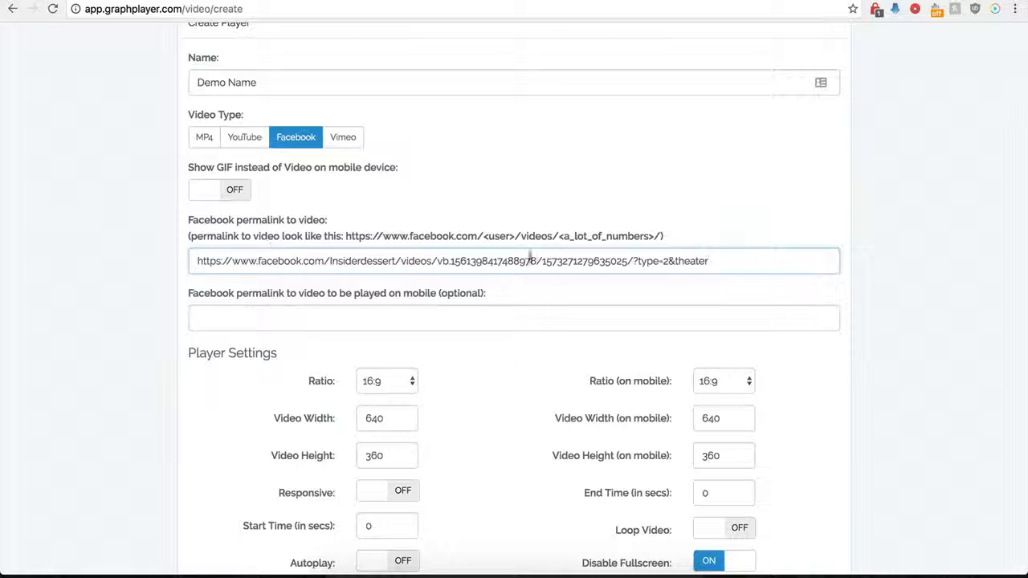
- Remove the "?type=2&theater" ending from the Facebook permalink so it ends with the slash after the video number
{"action": "left_click_drag", "start_coordinate": [708, 261], "coordinate": [637, 262]}
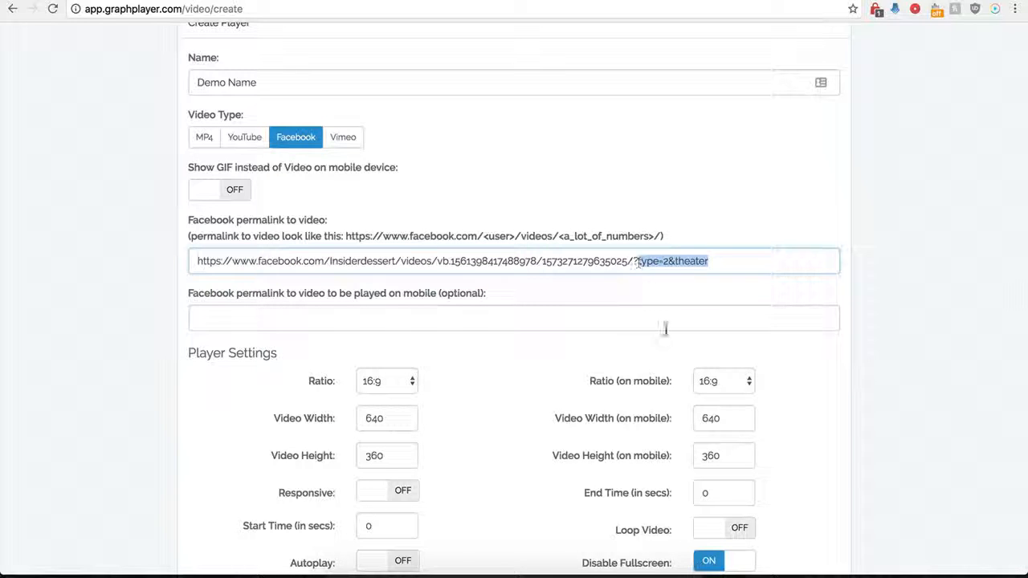
{"action": "key", "text": "BackSpace"}
{"action": "key", "text": "BackSpace"}
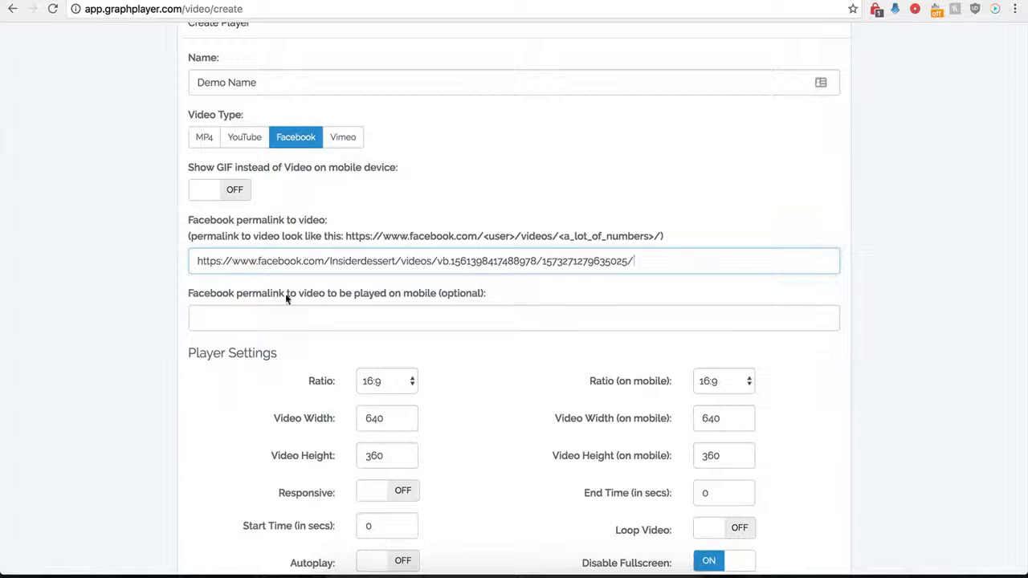
{"action": "left_click", "coordinate": [256, 320]}
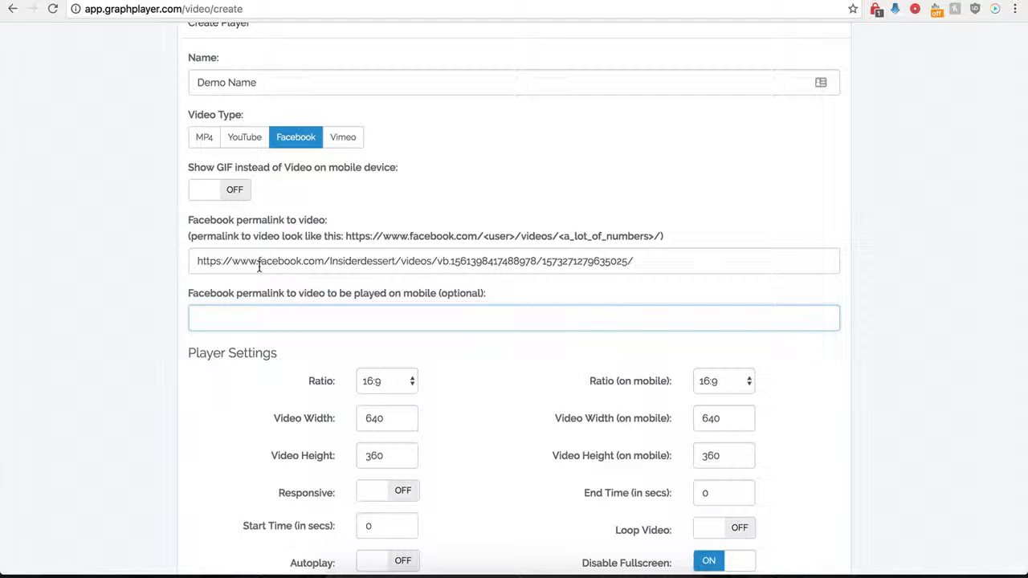
{"action": "left_click_drag", "start_coordinate": [291, 259], "coordinate": [450, 260]}
{"action": "key", "text": "Tab"}
{"action": "left_click_drag", "start_coordinate": [221, 261], "coordinate": [455, 261]}
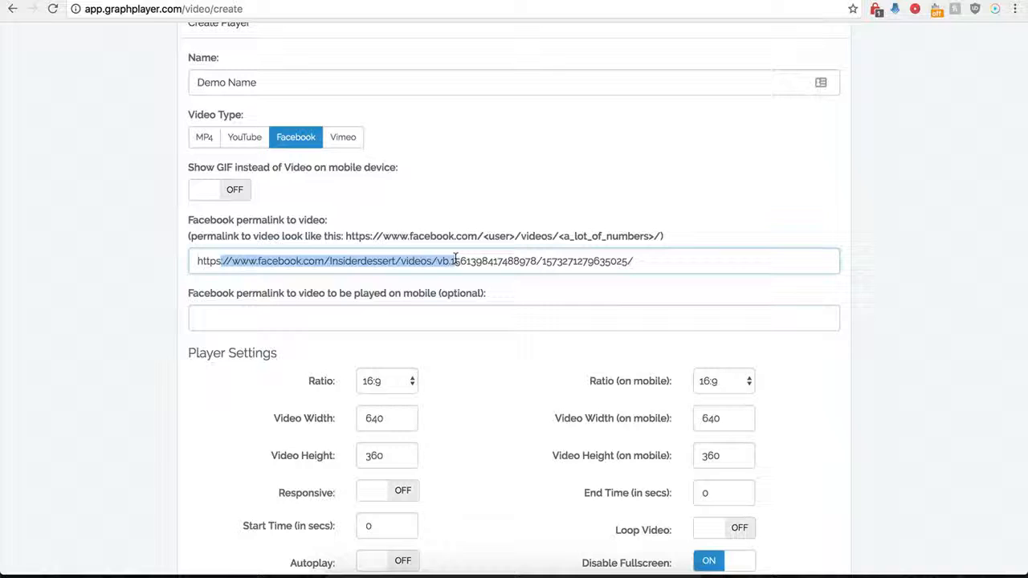
{"action": "left_click", "coordinate": [281, 318]}
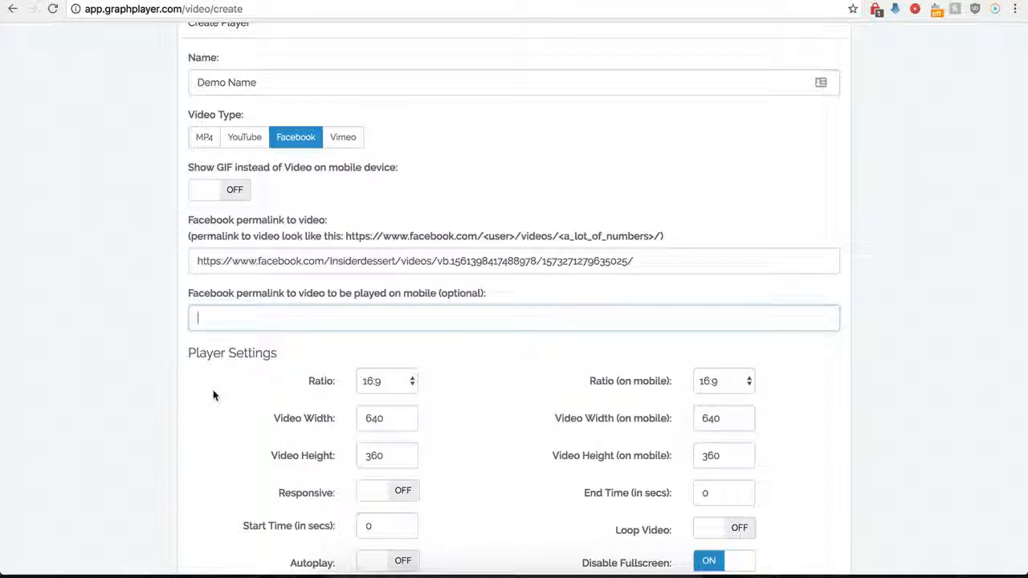
- Examine the available aspect ratio options for the player's normal and mobile versions
{"action": "scroll", "coordinate": [213, 391], "scroll_direction": "down", "scroll_amount": 1}
{"action": "scroll", "coordinate": [213, 394], "scroll_direction": "down", "scroll_amount": 4}
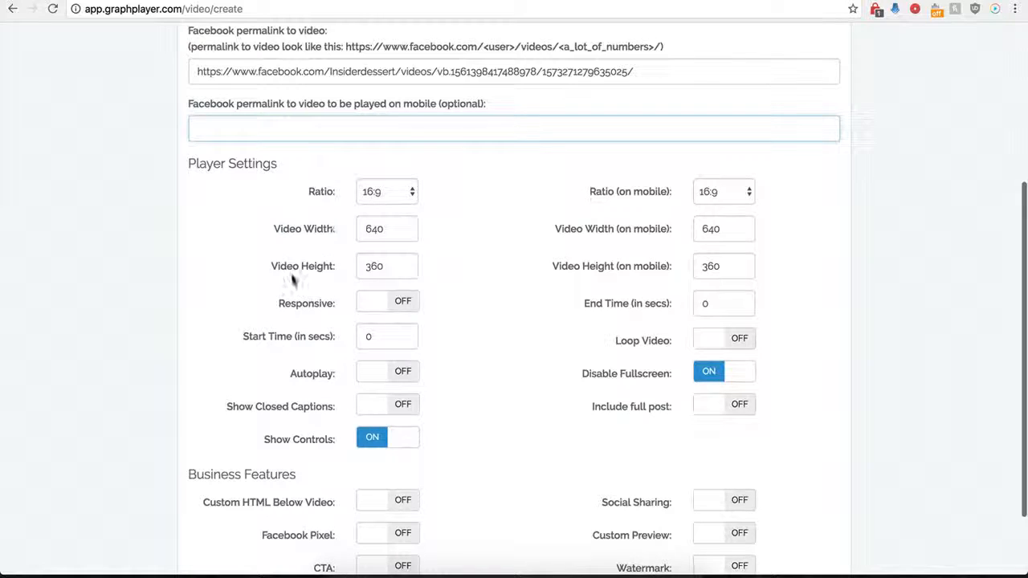
{"action": "left_click", "coordinate": [405, 193]}
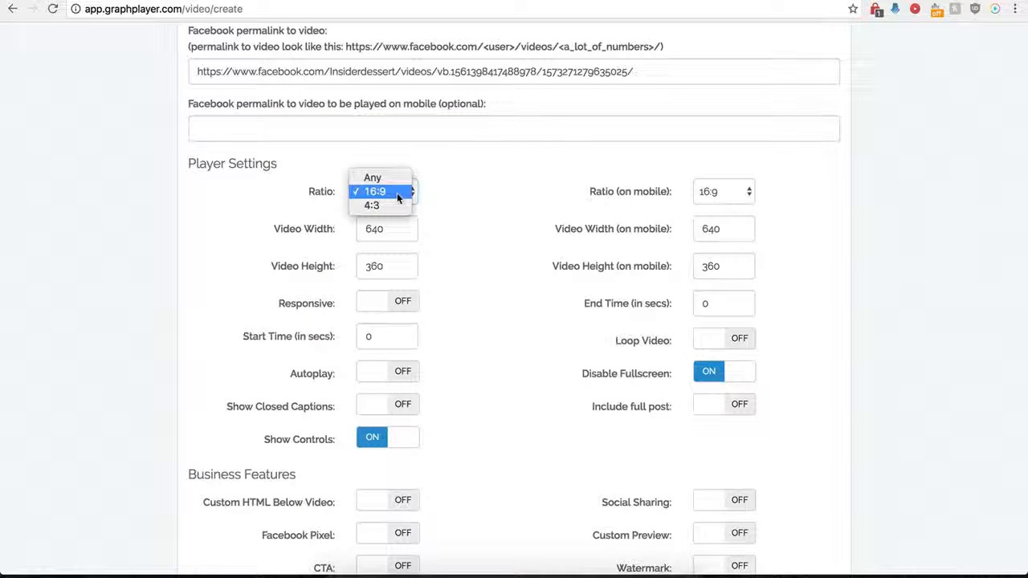
{"action": "left_click", "coordinate": [429, 198]}
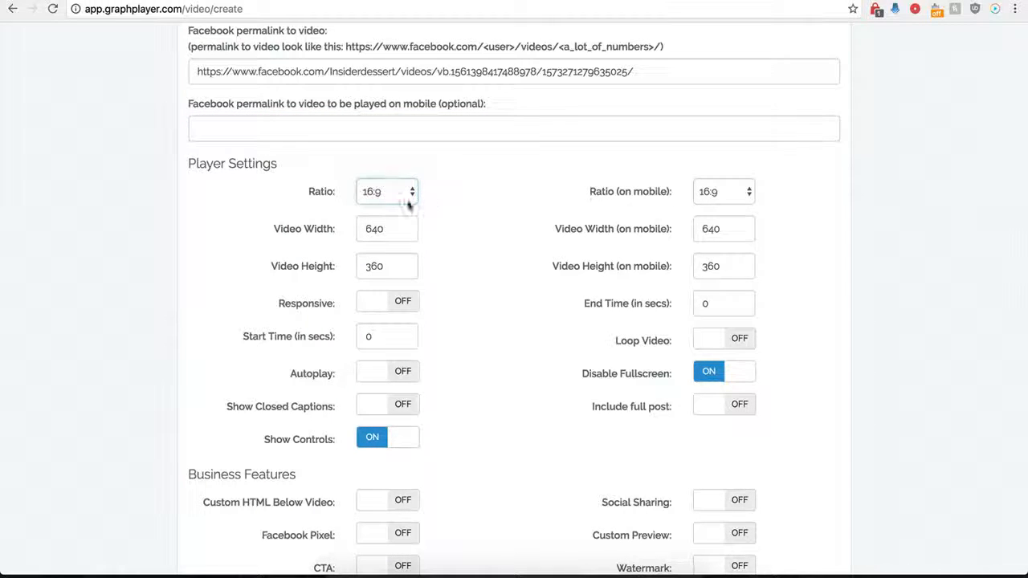
{"action": "left_click", "coordinate": [711, 197]}
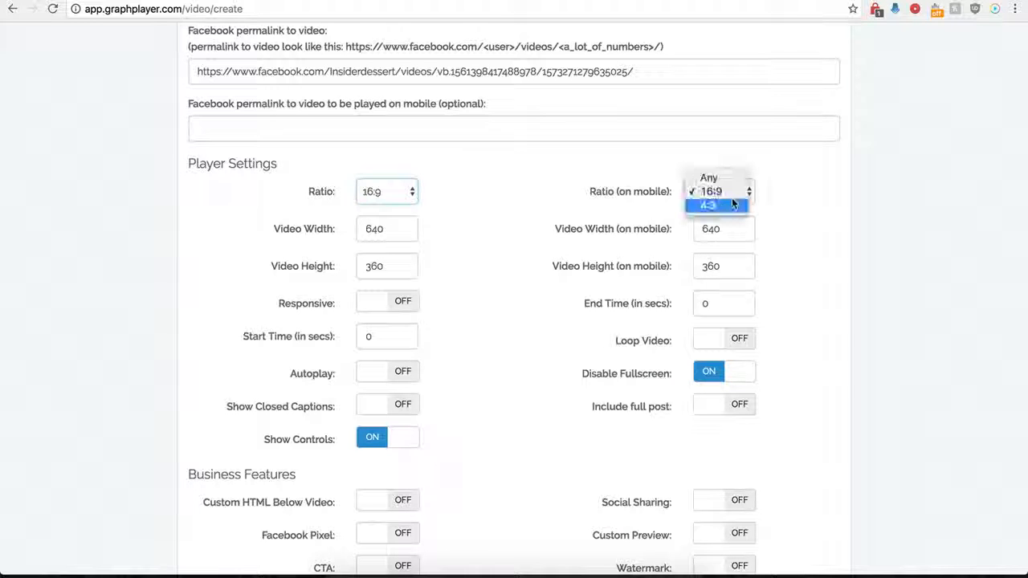
{"action": "left_click", "coordinate": [583, 191]}
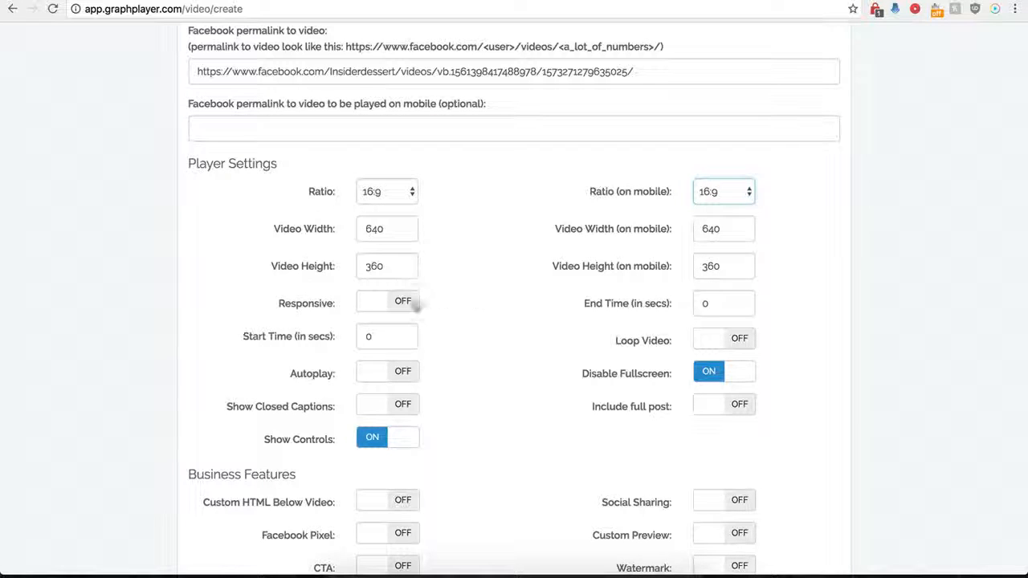
{"action": "left_click", "coordinate": [398, 304]}
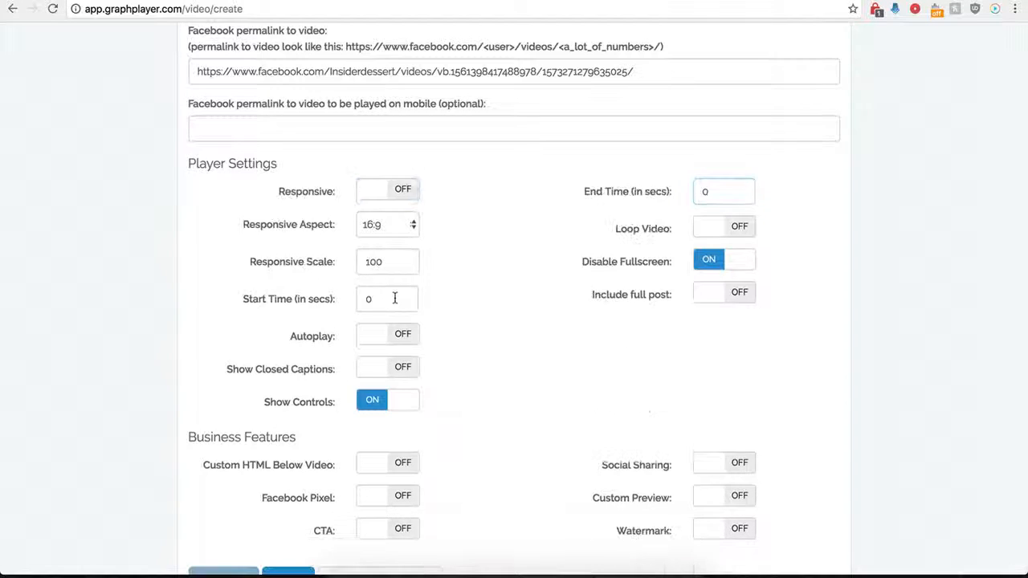
{"action": "left_click", "coordinate": [369, 192]}
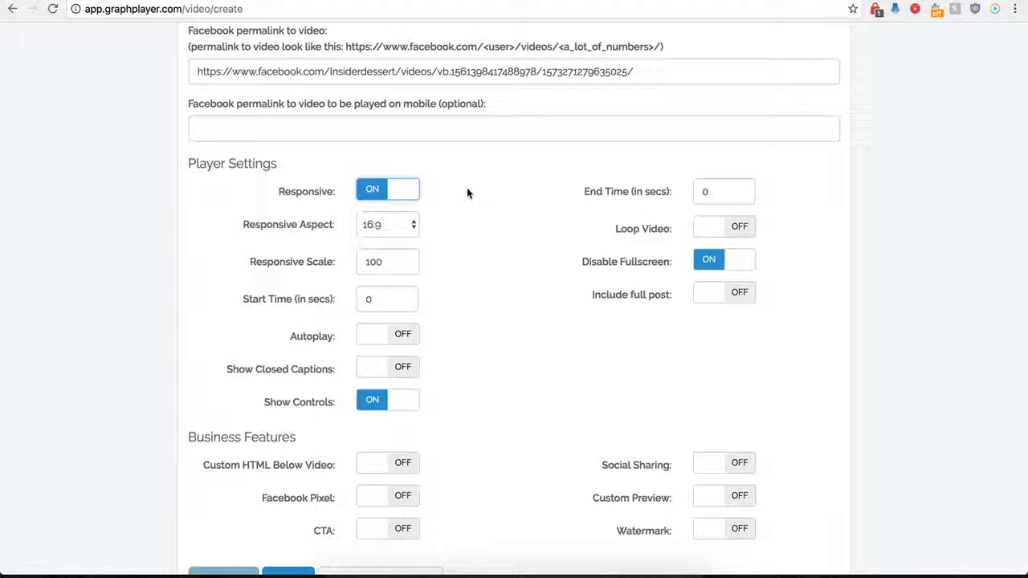
{"action": "left_click", "coordinate": [373, 193]}
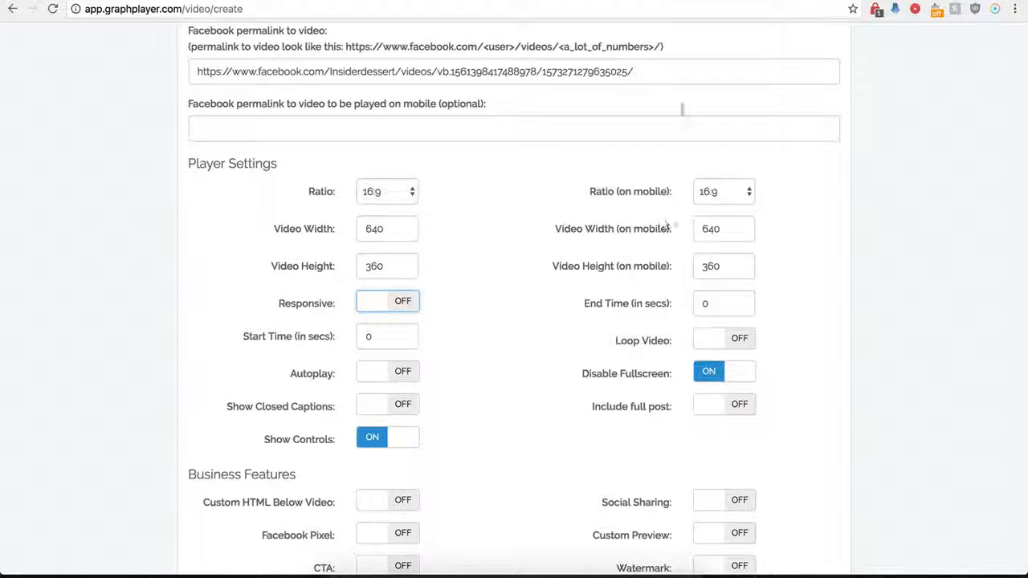
{"action": "left_click", "coordinate": [745, 1]}
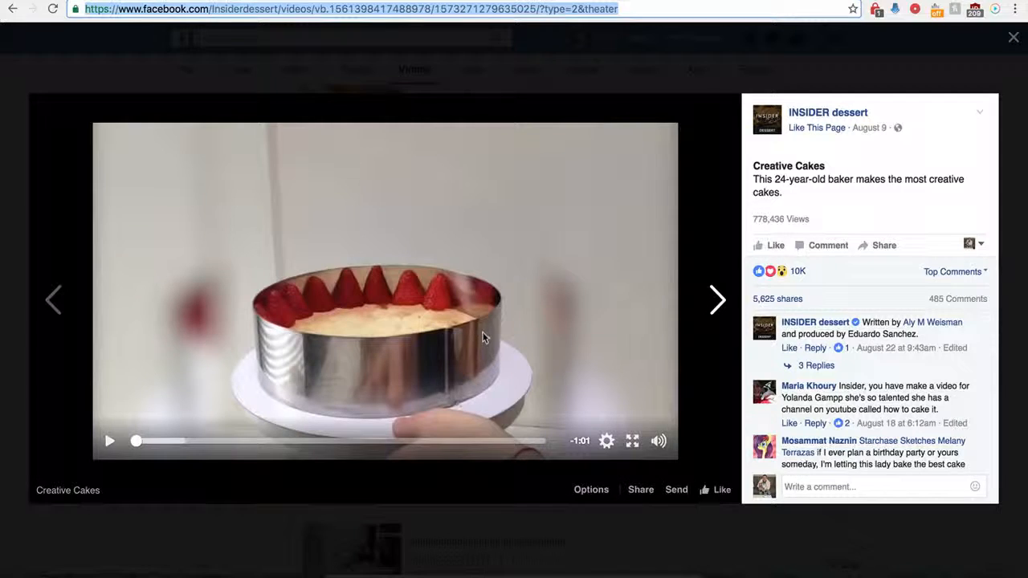
{"action": "left_click", "coordinate": [327, 1]}
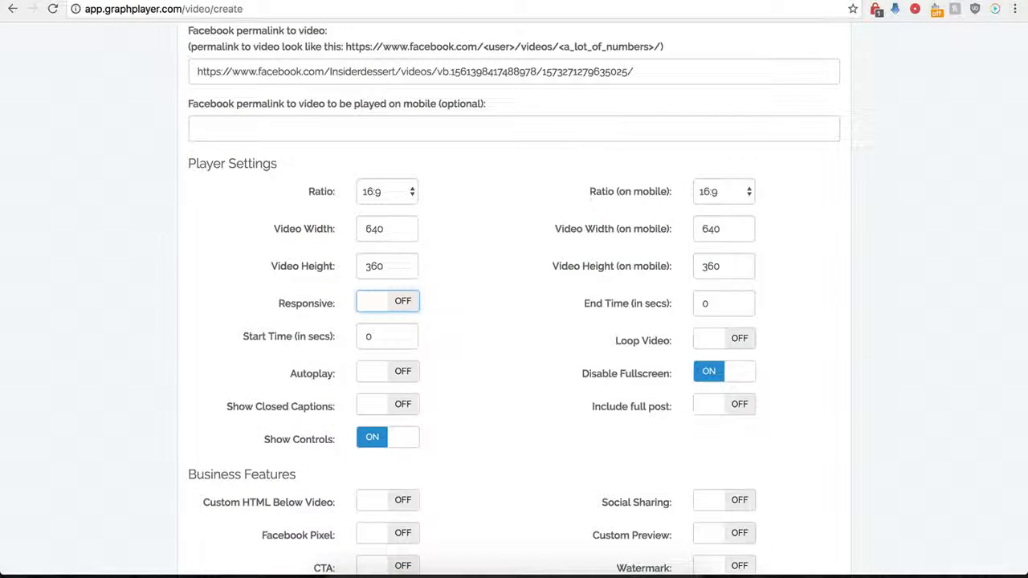
- Set the video's start time to 1 second and its end time to 30 seconds
{"action": "left_click", "coordinate": [365, 339]}
{"action": "double_click", "coordinate": [364, 340]}
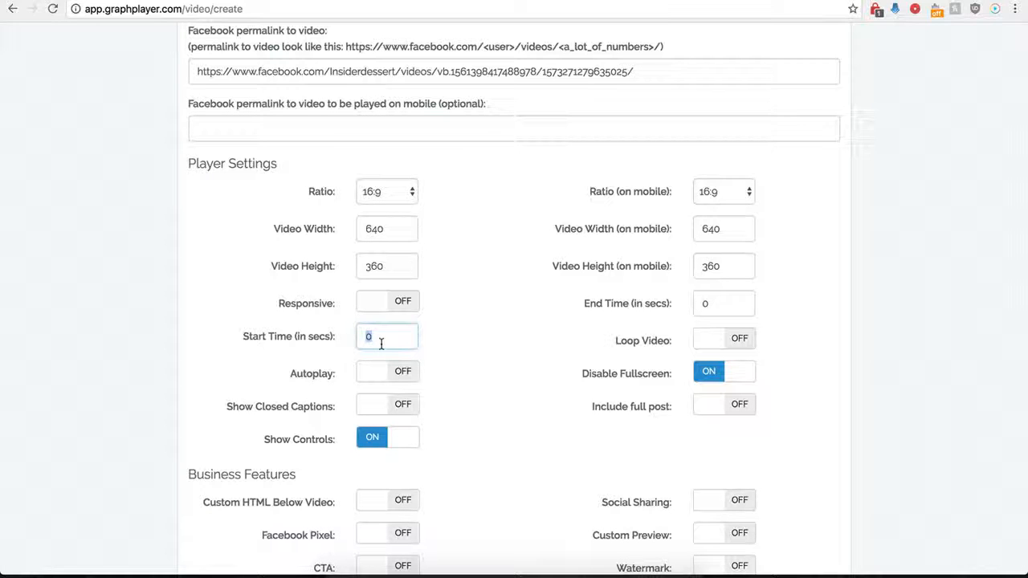
{"action": "type", "text": "1"}
{"action": "double_click", "coordinate": [697, 304]}
{"action": "type", "text": "30"}
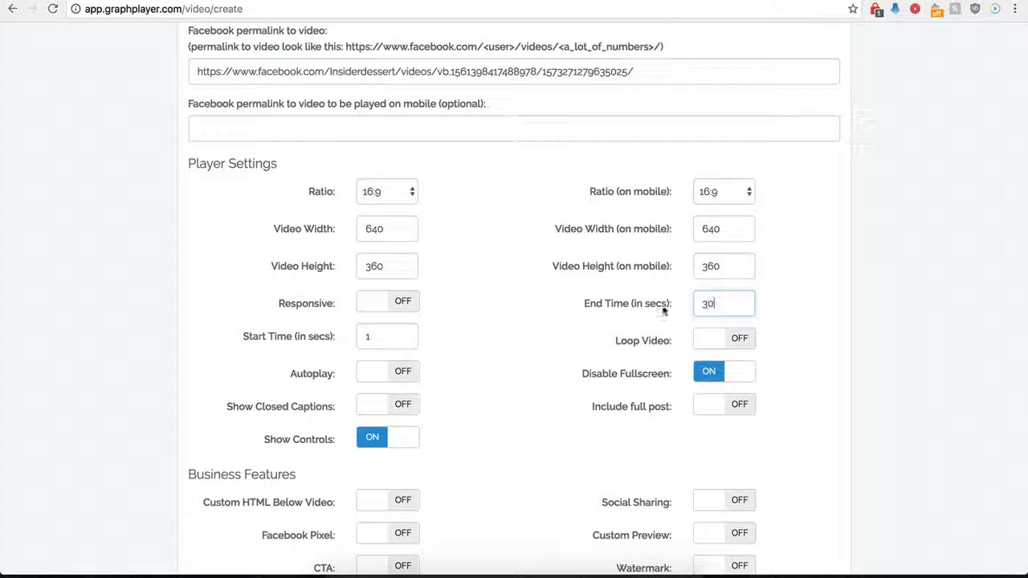
{"action": "left_click", "coordinate": [507, 325]}
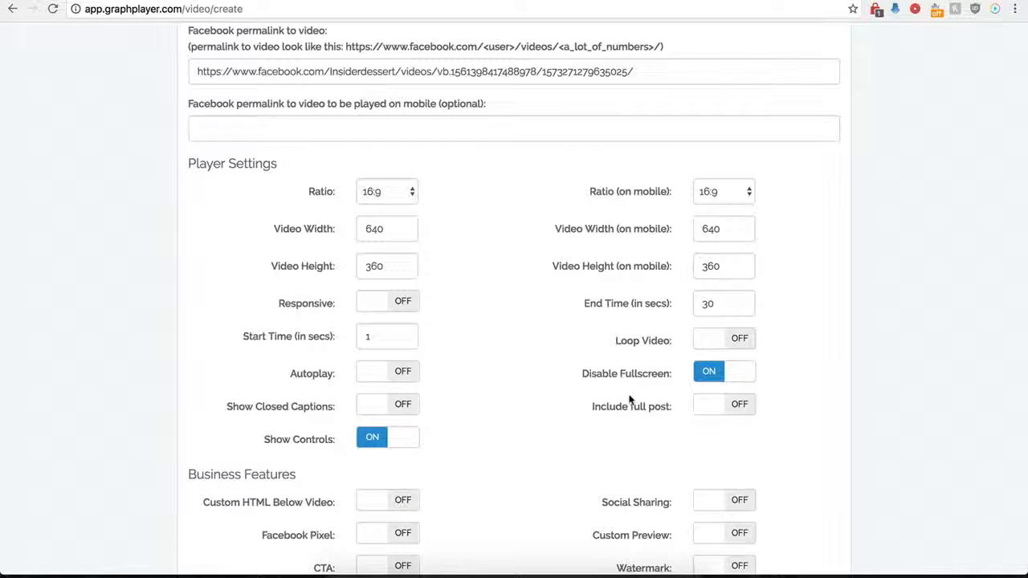
{"action": "scroll", "coordinate": [530, 348], "scroll_direction": "up", "scroll_amount": 1}
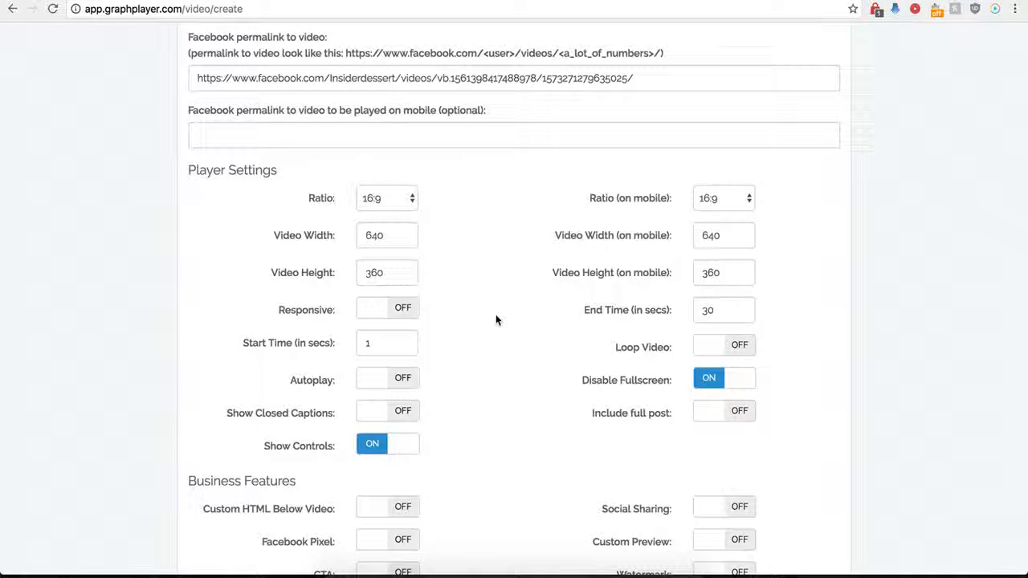
{"action": "left_click", "coordinate": [734, 420]}
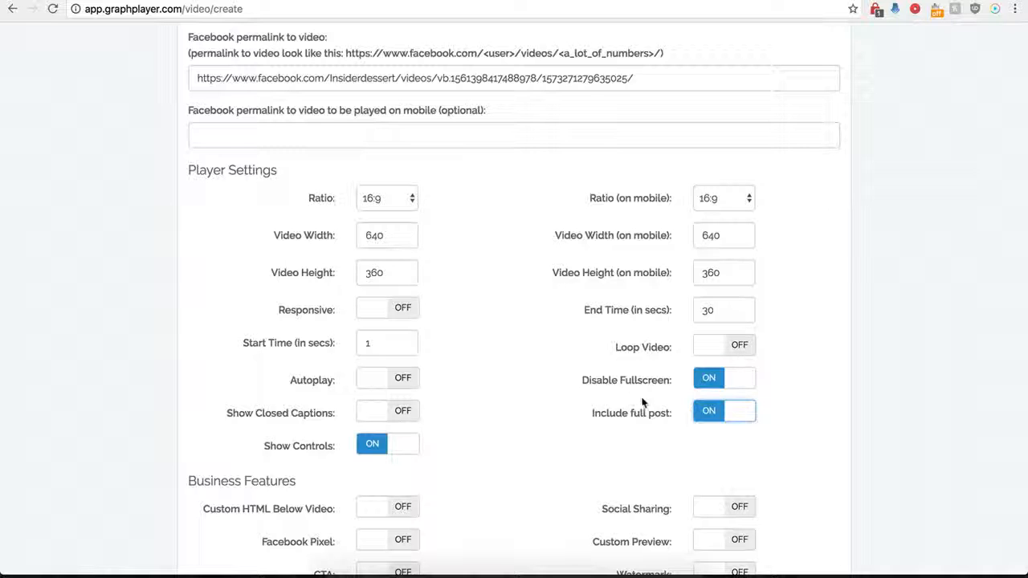
{"action": "left_click", "coordinate": [706, 419]}
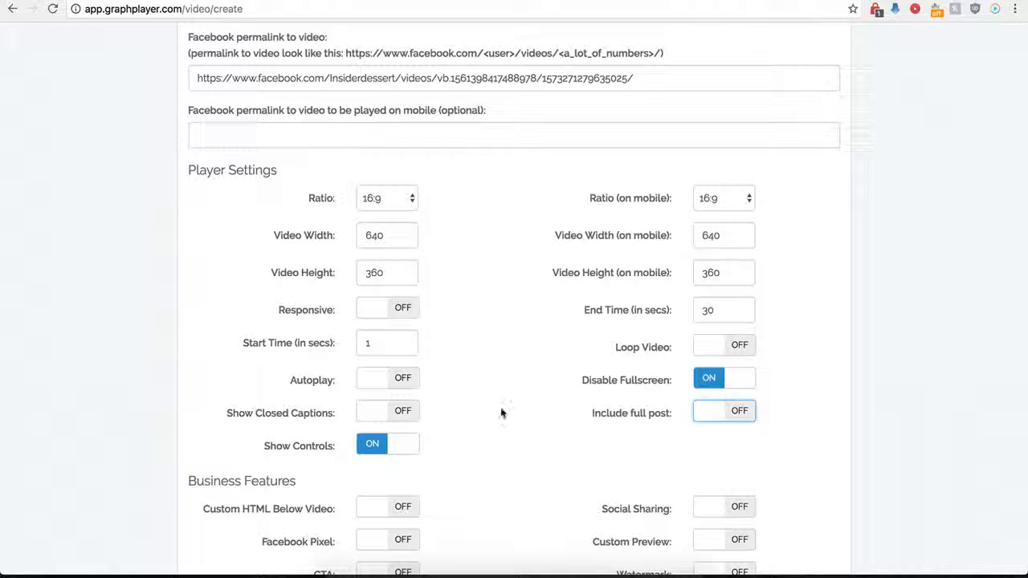
- Save the Demo Name player and copy the secure embed code generated for it
{"action": "scroll", "coordinate": [501, 407], "scroll_direction": "down", "scroll_amount": 3}
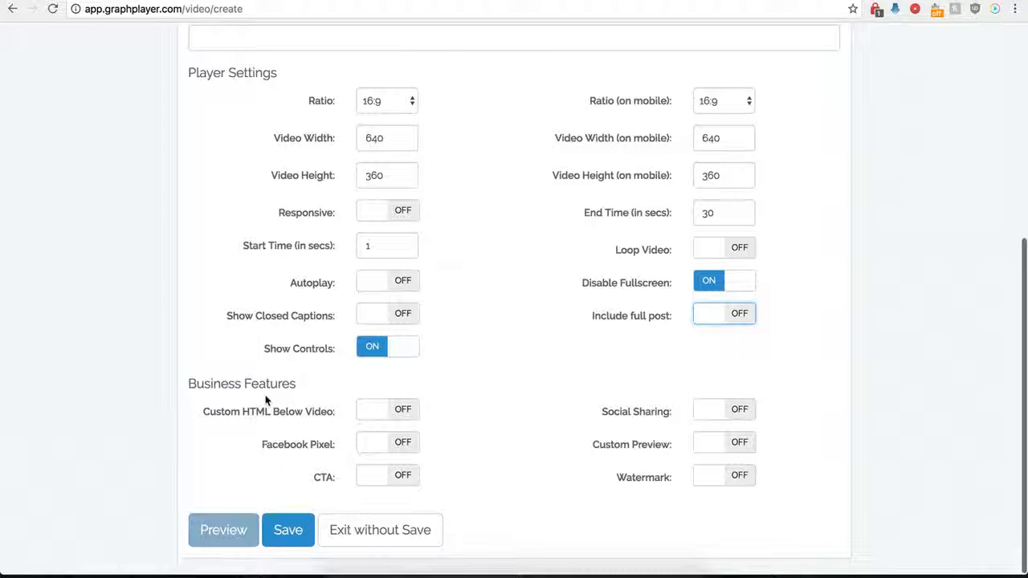
{"action": "left_click", "coordinate": [288, 524]}
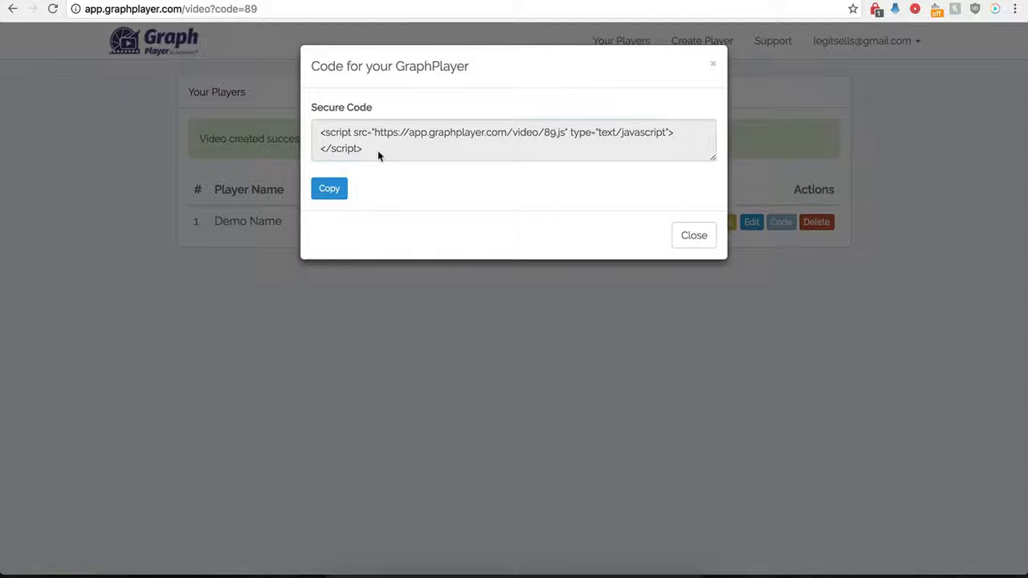
{"action": "left_click_drag", "start_coordinate": [378, 152], "coordinate": [318, 135]}
{"action": "key", "text": "ctrl+c"}
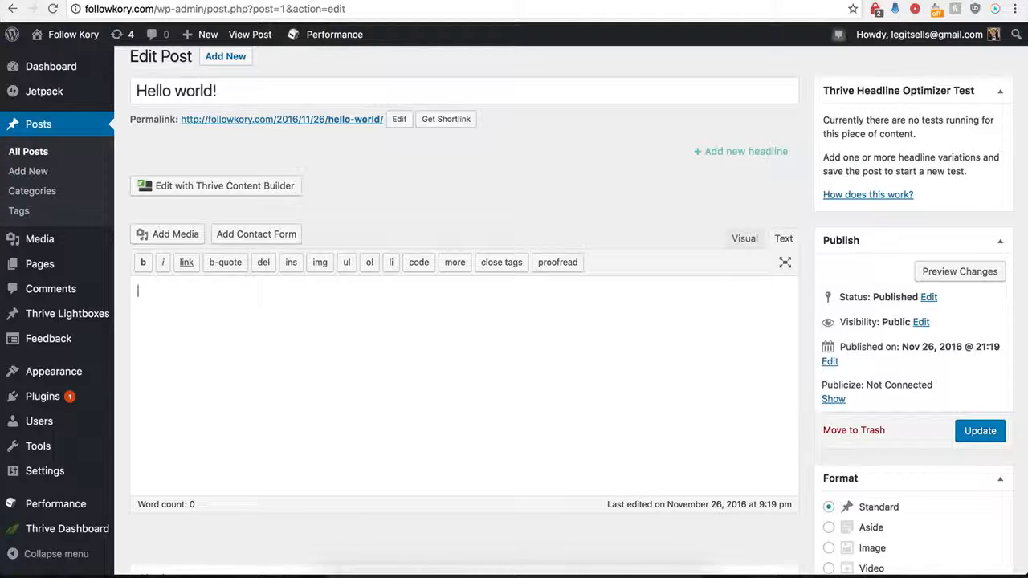
- Switch to WordPress, paste the player's embed script into the body of the "Hello world!" post, and update the post
{"action": "left_click", "coordinate": [259, 345]}
{"action": "key", "text": "ctrl+v"}
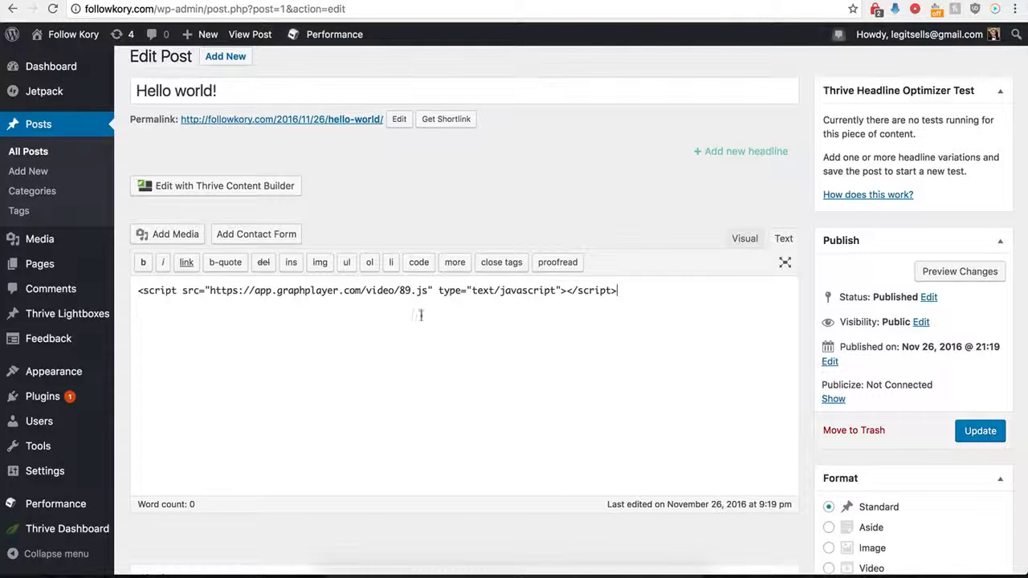
{"action": "left_click", "coordinate": [984, 434]}
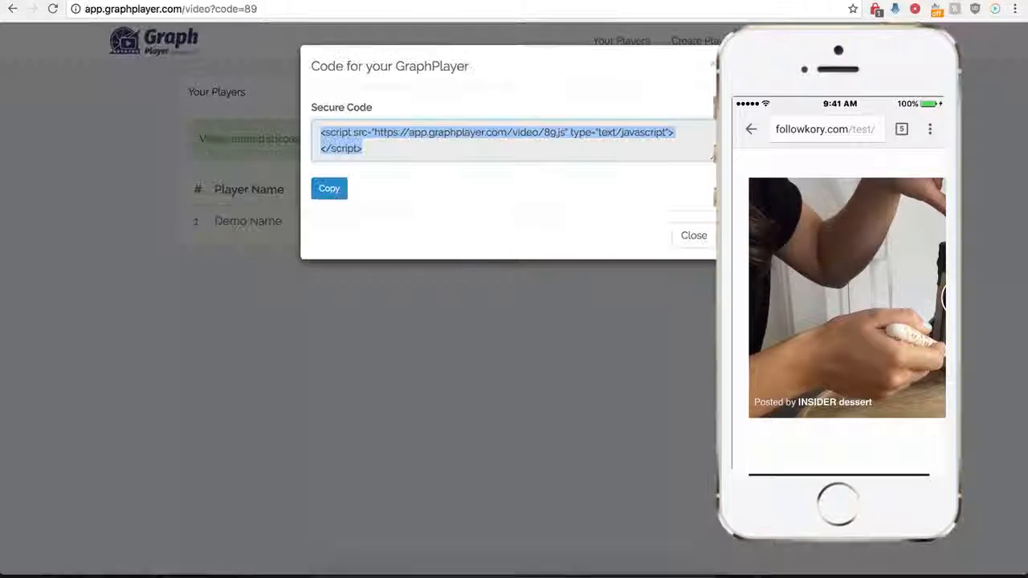
- Close the embed code dialog and turn on showing a GIF instead of video on mobile devices in the Demo Name player's settings
{"action": "left_click", "coordinate": [692, 237]}
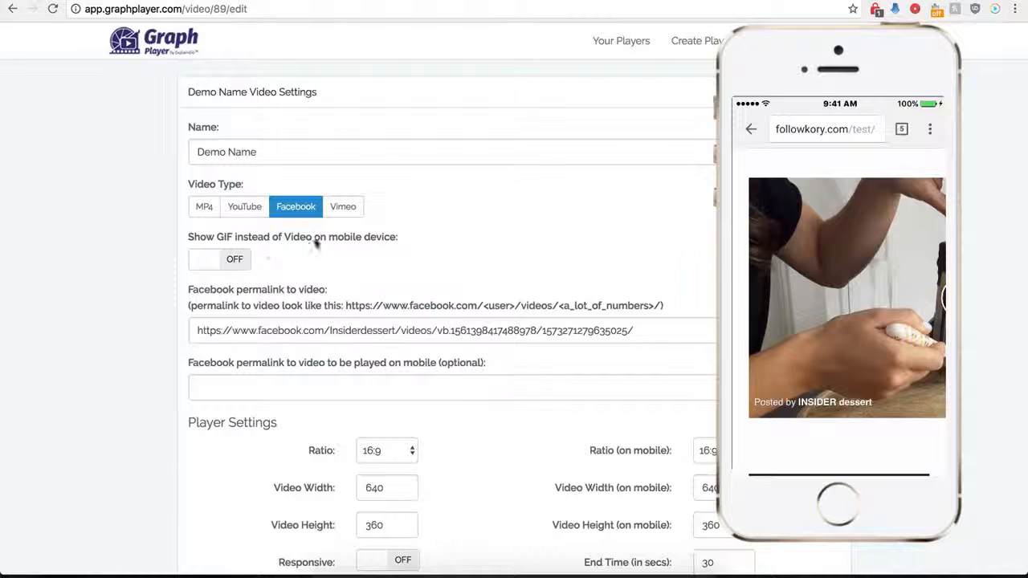
{"action": "left_click", "coordinate": [235, 261]}
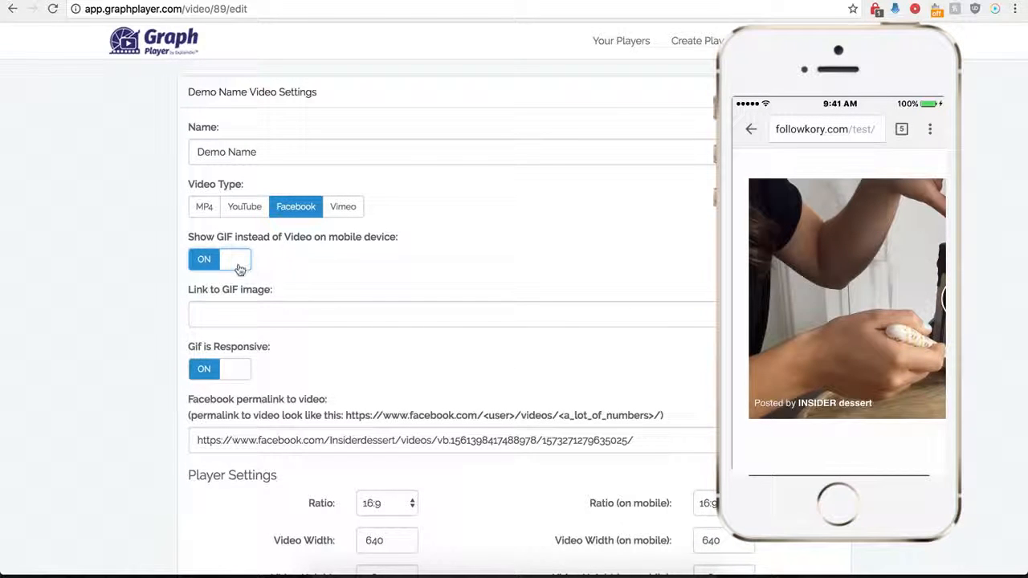
{"action": "left_click", "coordinate": [240, 314]}
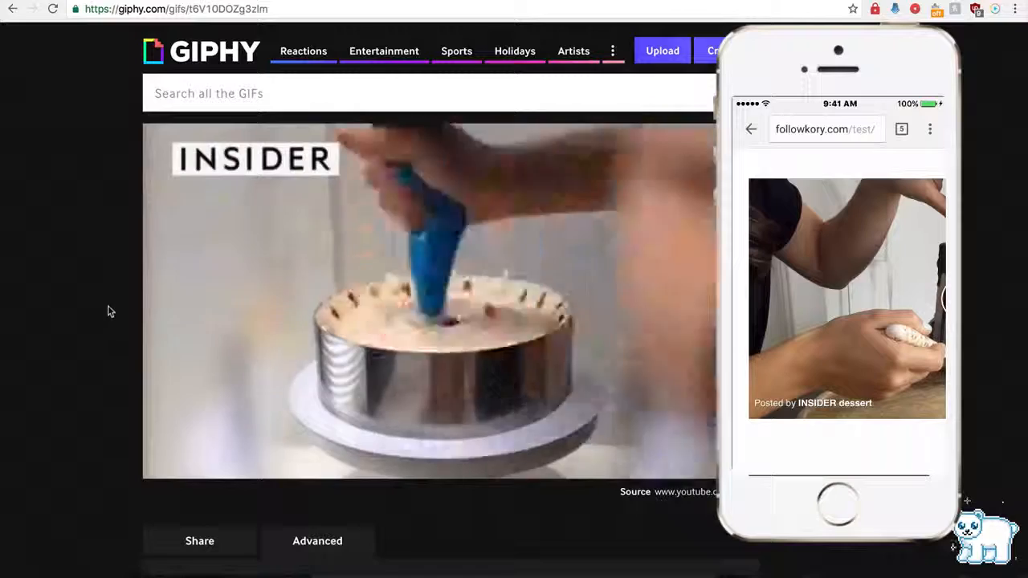
- Copy the link of the INSIDER cake GIF from its Giphy page
{"action": "scroll", "coordinate": [105, 329], "scroll_direction": "down", "scroll_amount": 1}
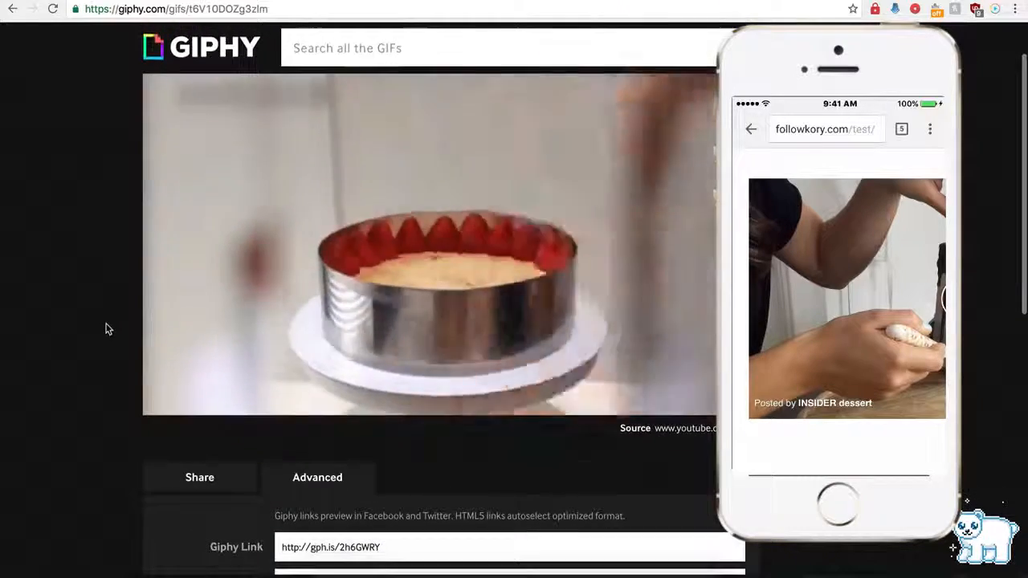
{"action": "scroll", "coordinate": [237, 332], "scroll_direction": "down", "scroll_amount": 4}
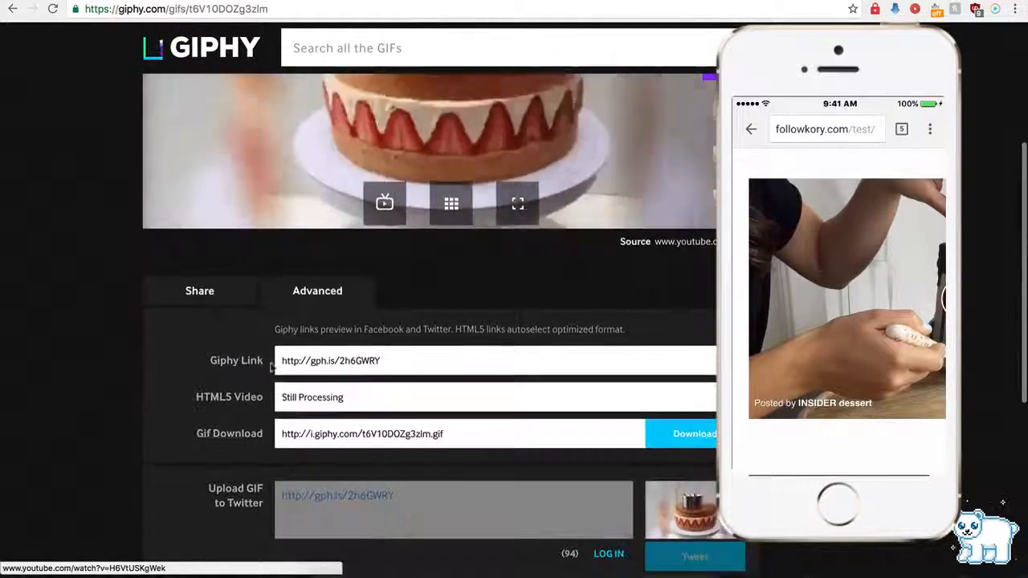
{"action": "left_click", "coordinate": [318, 361]}
{"action": "key", "text": "ctrl+c"}
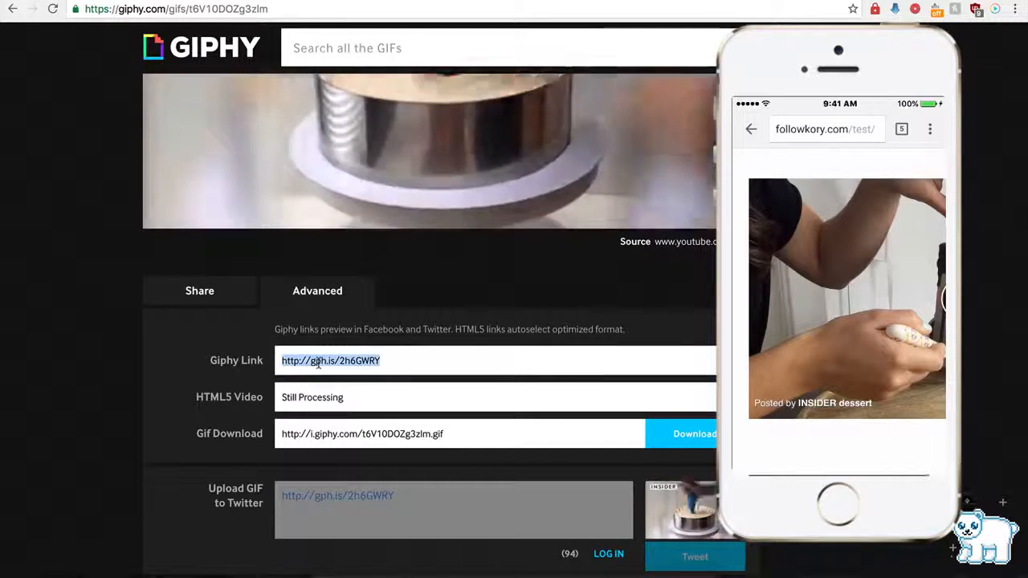
{"action": "left_click", "coordinate": [482, 1]}
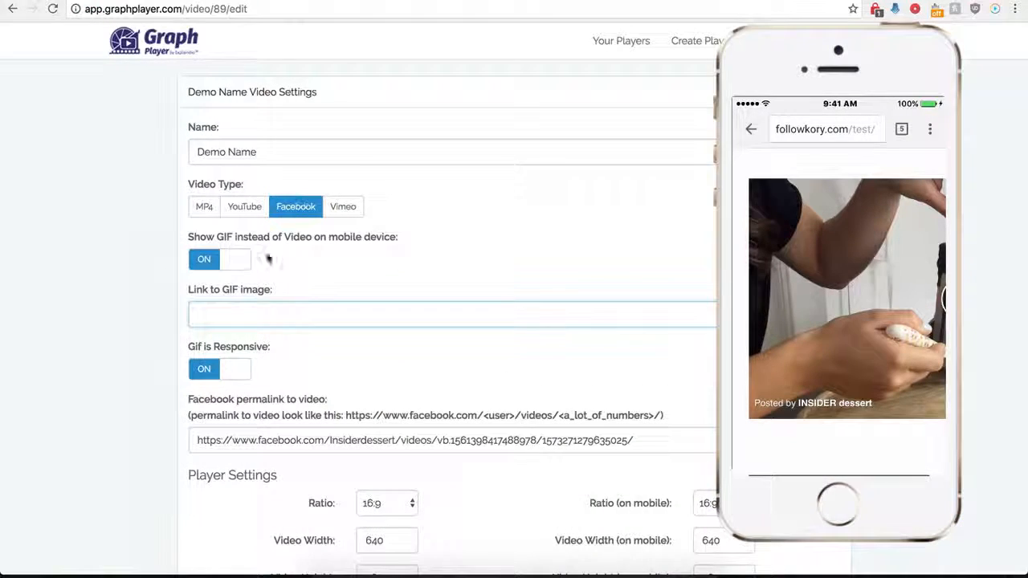
{"action": "left_click", "coordinate": [265, 314]}
{"action": "key", "text": "ctrl+v"}
{"action": "scroll", "coordinate": [154, 399], "scroll_direction": "down", "scroll_amount": 4}
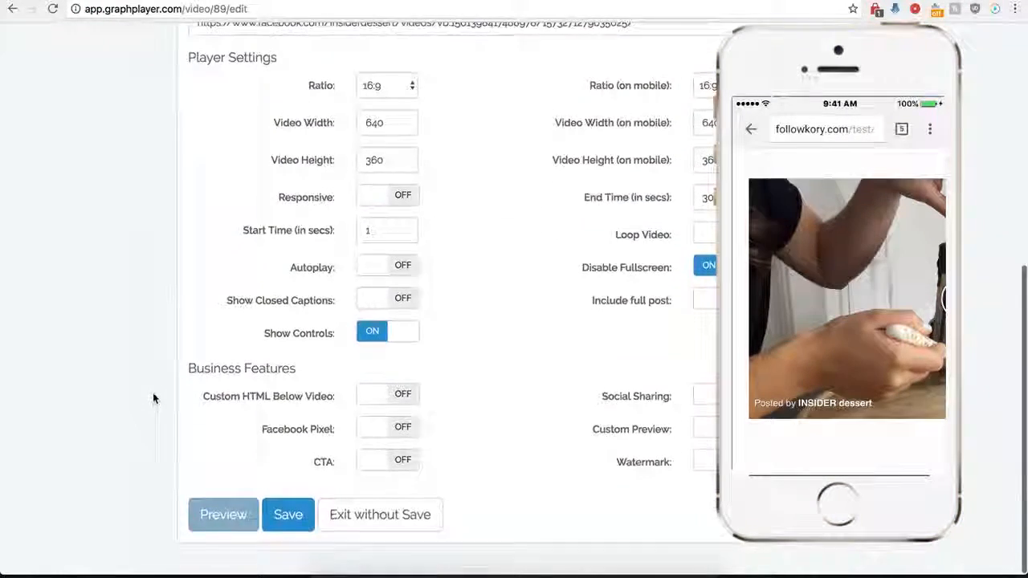
{"action": "left_click", "coordinate": [287, 530]}
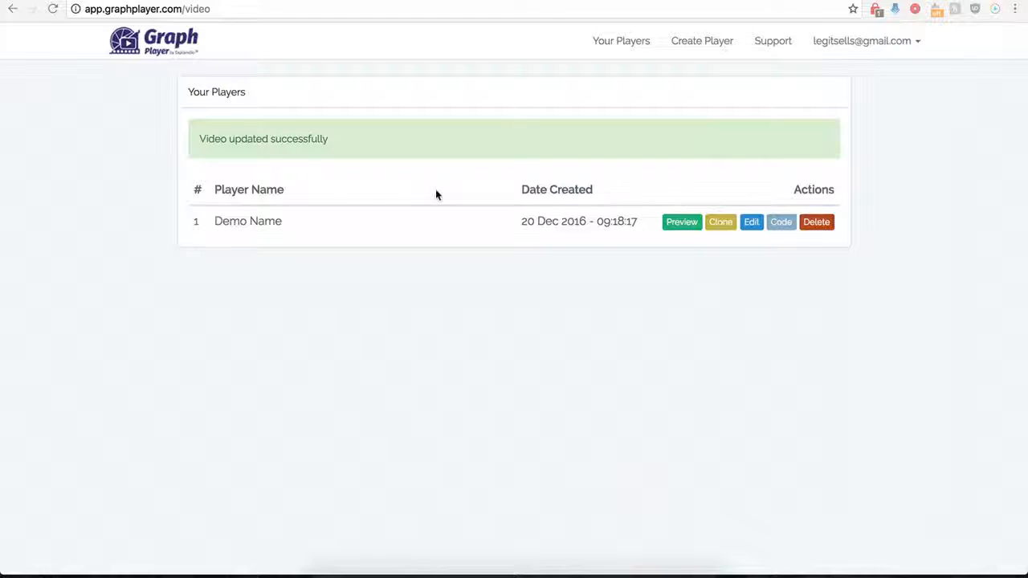
- Reopen the Demo Name player for editing, turn on including the full post, and save it
{"action": "left_click", "coordinate": [750, 225]}
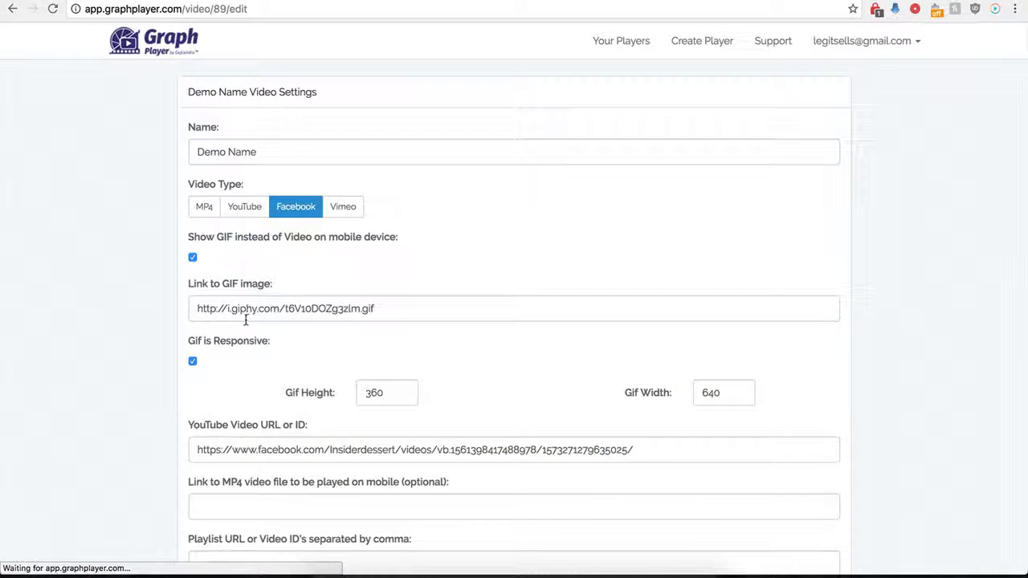
{"action": "scroll", "coordinate": [172, 389], "scroll_direction": "down", "scroll_amount": 1}
{"action": "scroll", "coordinate": [171, 389], "scroll_direction": "down", "scroll_amount": 5}
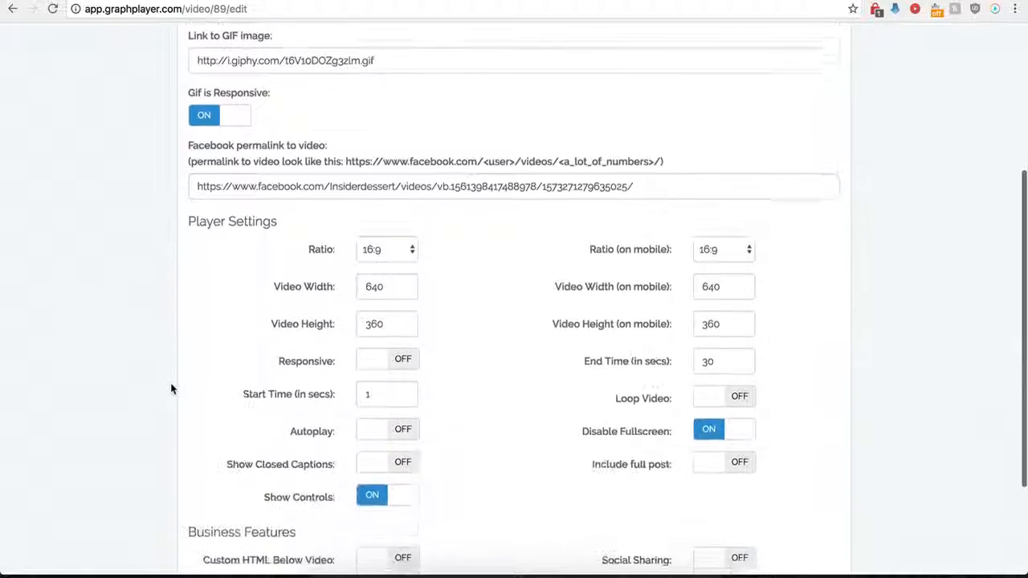
{"action": "scroll", "coordinate": [171, 389], "scroll_direction": "down", "scroll_amount": 1}
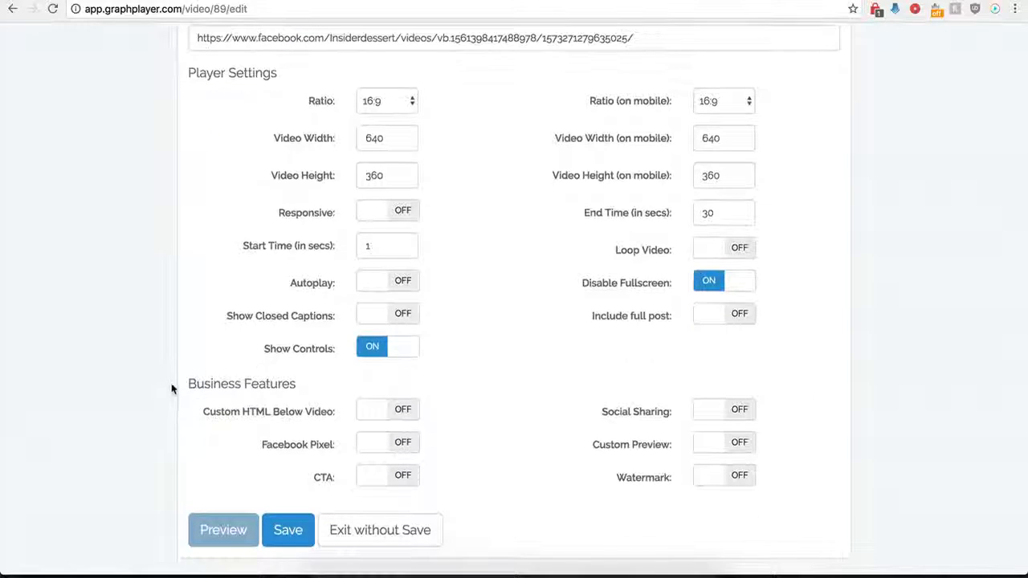
{"action": "left_click", "coordinate": [739, 316]}
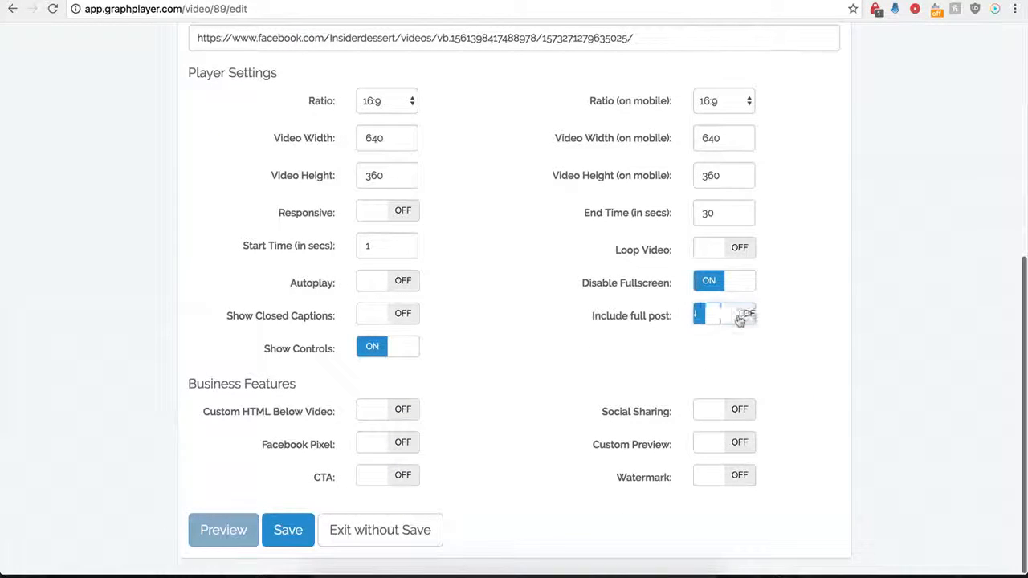
{"action": "left_click", "coordinate": [273, 530]}
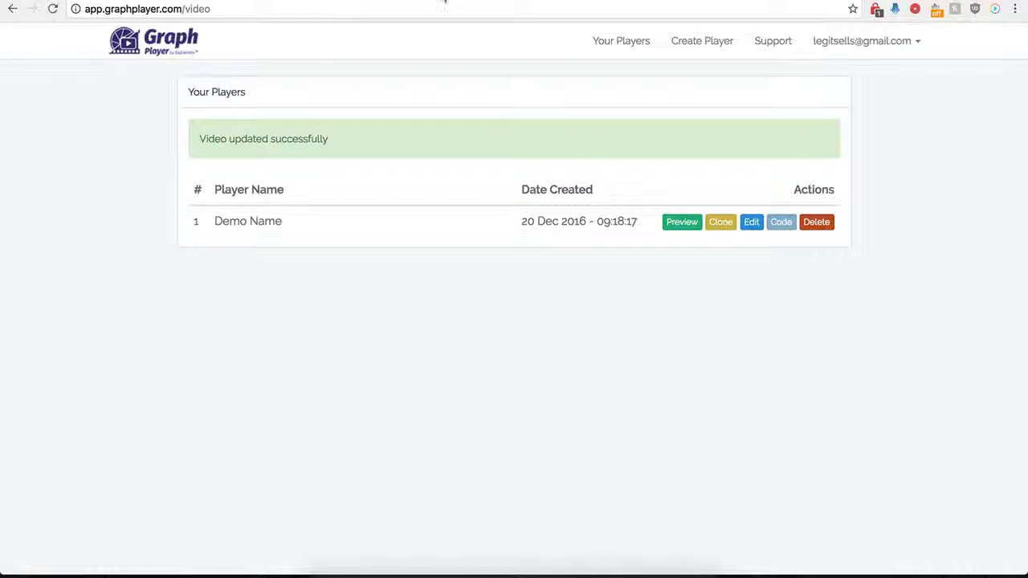
- Reload the Test page to check the embedded full post, and view the original post on Facebook through its comments link
{"action": "left_click", "coordinate": [444, 2]}
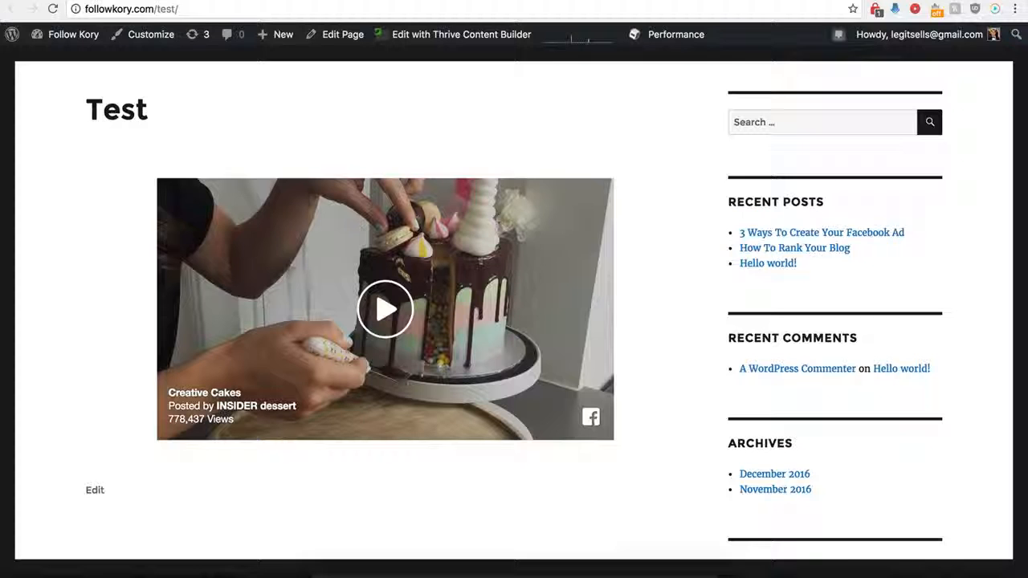
{"action": "left_click", "coordinate": [53, 9]}
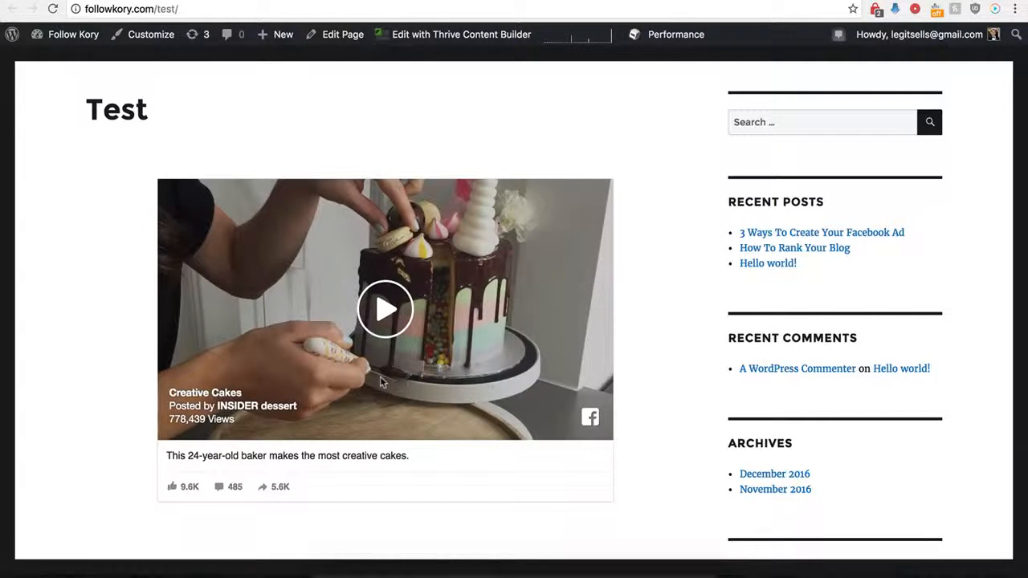
{"action": "scroll", "coordinate": [148, 470], "scroll_direction": "down", "scroll_amount": 1}
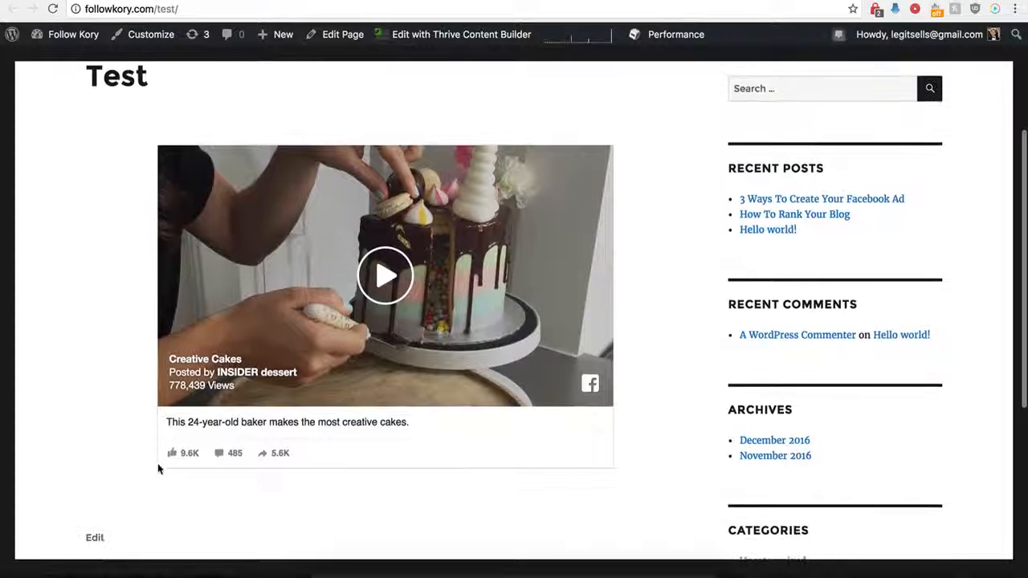
{"action": "left_click", "coordinate": [220, 456]}
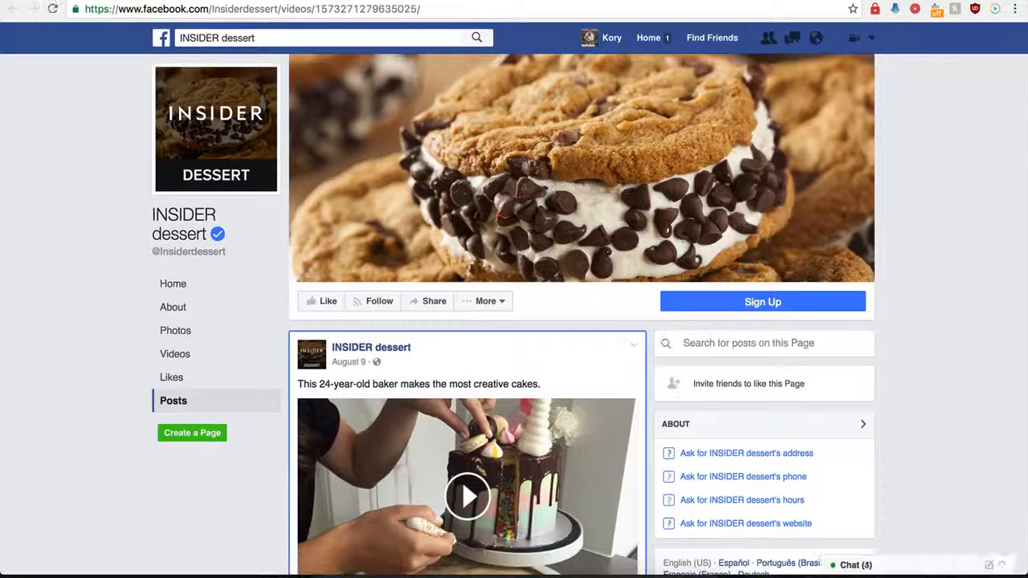
{"action": "key", "text": "super+w"}
{"action": "key", "text": "super+w"}
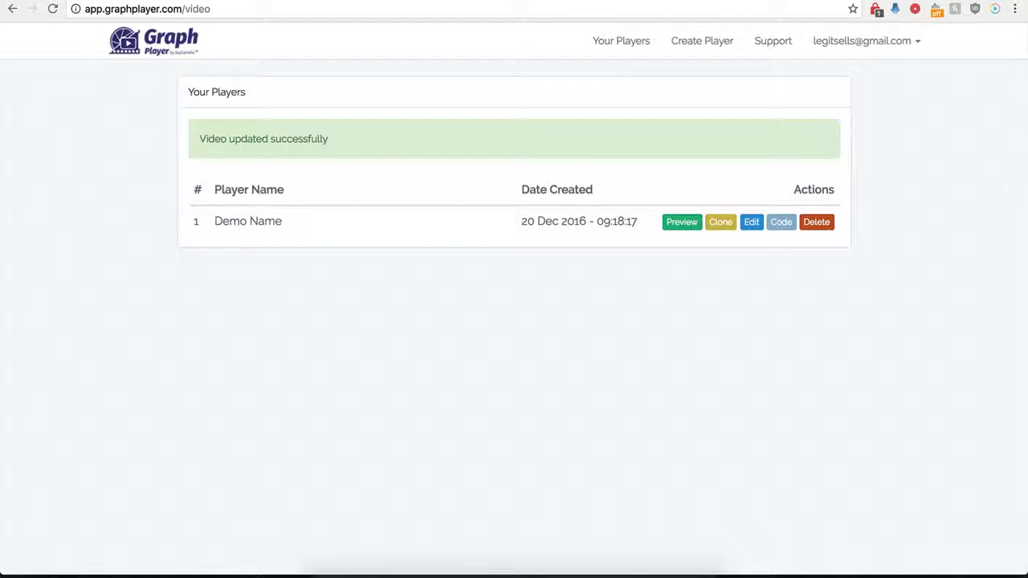
- Reopen the Demo Name player for editing and turn on Custom HTML Below Video
{"action": "left_click", "coordinate": [754, 227]}
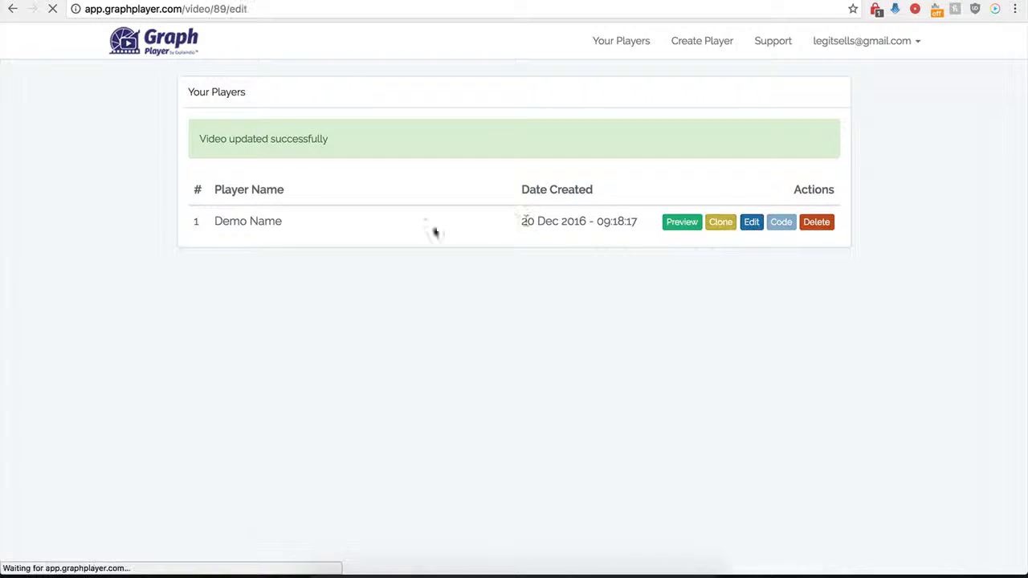
{"action": "scroll", "coordinate": [225, 398], "scroll_direction": "down", "scroll_amount": 5}
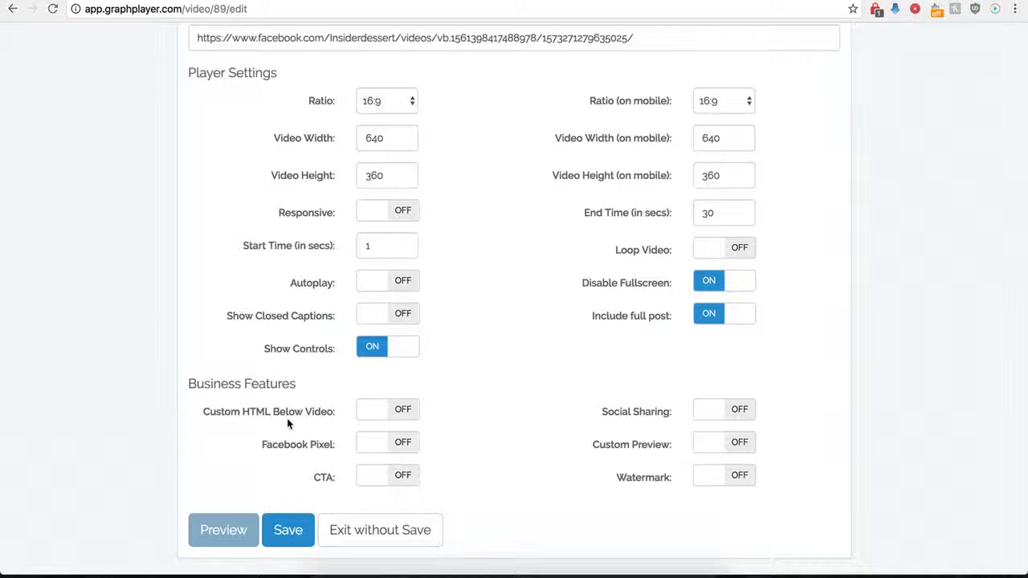
{"action": "left_click", "coordinate": [402, 410]}
{"action": "scroll", "coordinate": [437, 446], "scroll_direction": "down", "scroll_amount": 1}
{"action": "scroll", "coordinate": [438, 446], "scroll_direction": "down", "scroll_amount": 1}
{"action": "left_click", "coordinate": [378, 317]}
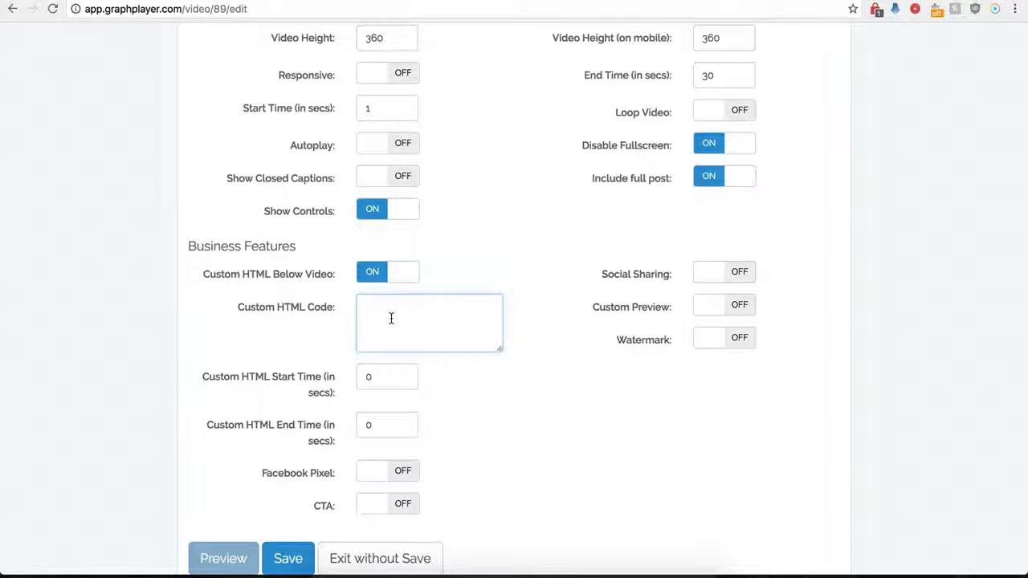
- Try a custom HTML start time of 120 seconds for the Demo Name player
{"action": "left_click_drag", "start_coordinate": [380, 381], "coordinate": [355, 378]}
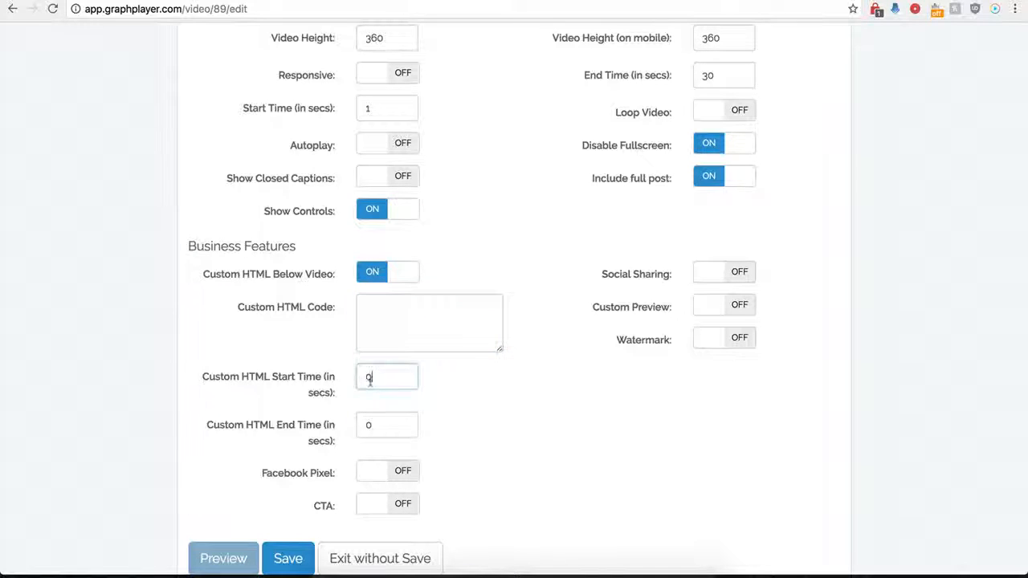
{"action": "left_click_drag", "start_coordinate": [386, 424], "coordinate": [357, 424]}
{"action": "left_click", "coordinate": [375, 380]}
{"action": "left_click", "coordinate": [399, 319]}
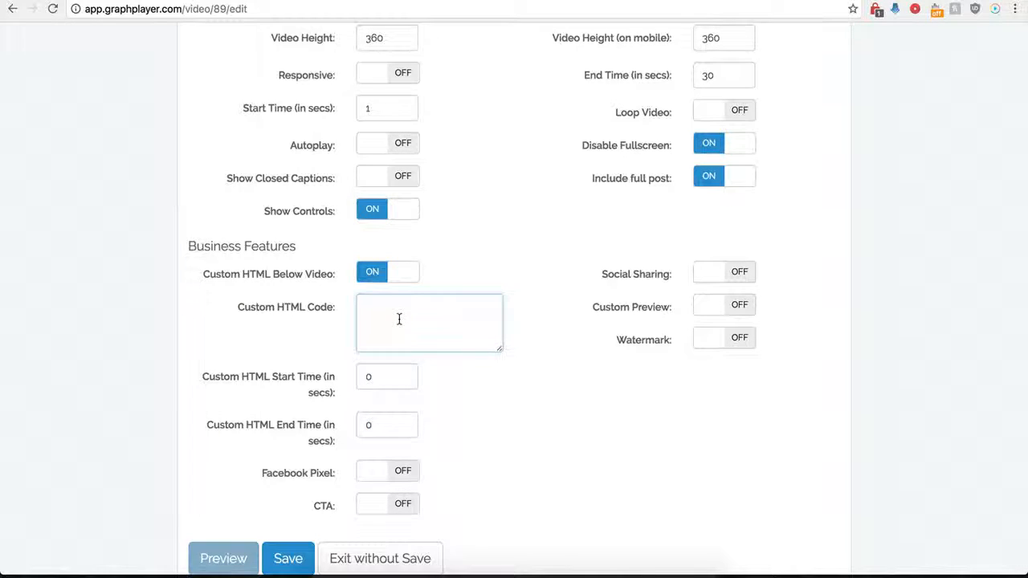
{"action": "scroll", "coordinate": [399, 319], "scroll_direction": "up", "scroll_amount": 4}
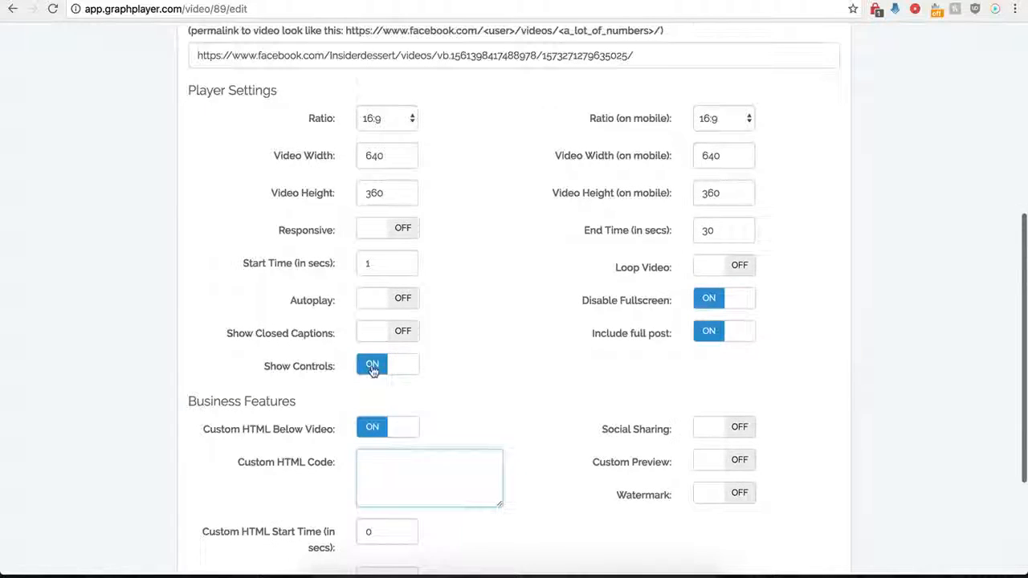
{"action": "scroll", "coordinate": [371, 369], "scroll_direction": "down", "scroll_amount": 3}
{"action": "scroll", "coordinate": [391, 386], "scroll_direction": "down", "scroll_amount": 2}
{"action": "left_click", "coordinate": [390, 355]}
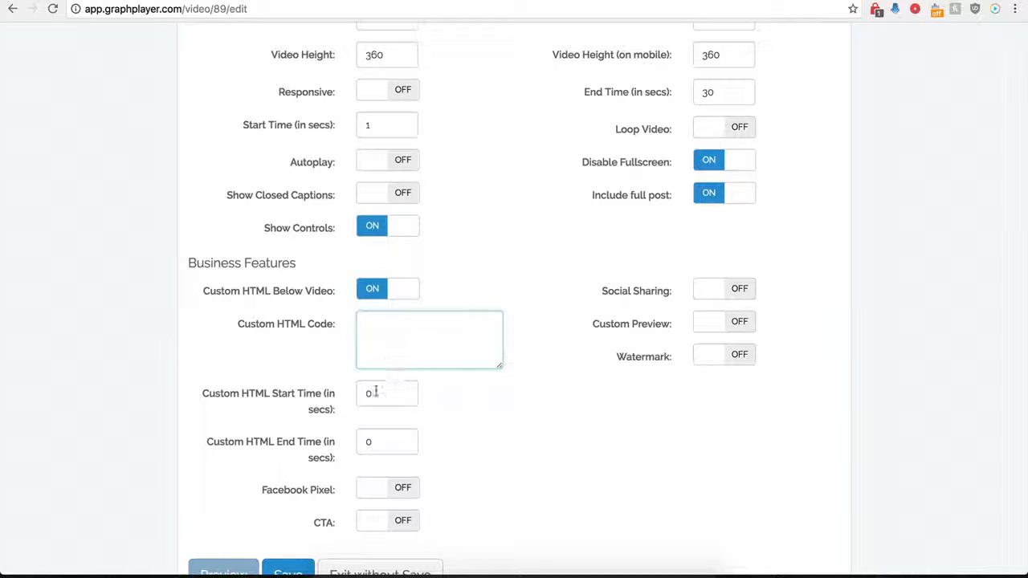
{"action": "left_click_drag", "start_coordinate": [394, 393], "coordinate": [359, 393]}
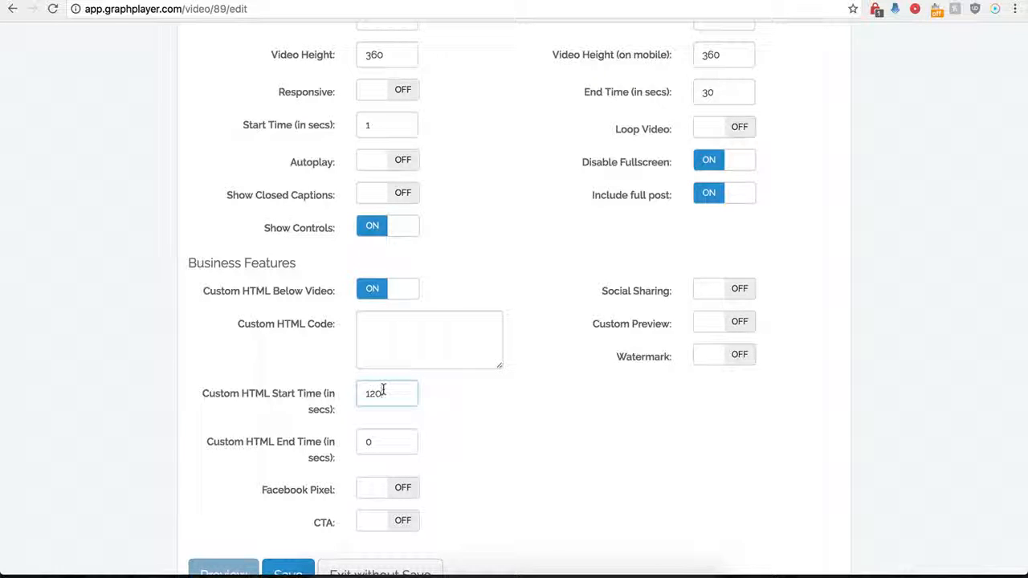
- Paste the centered buy-now-button-16.png image code as the custom HTML and enlarge its text box to fit the code
{"action": "left_click", "coordinate": [384, 331]}
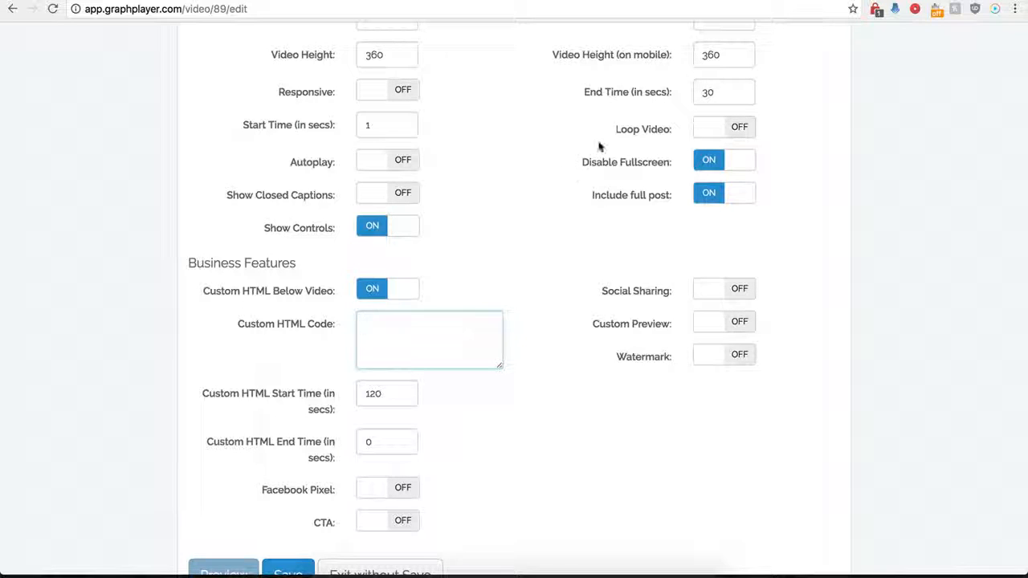
{"action": "scroll", "coordinate": [455, 334], "scroll_direction": "down", "scroll_amount": 1}
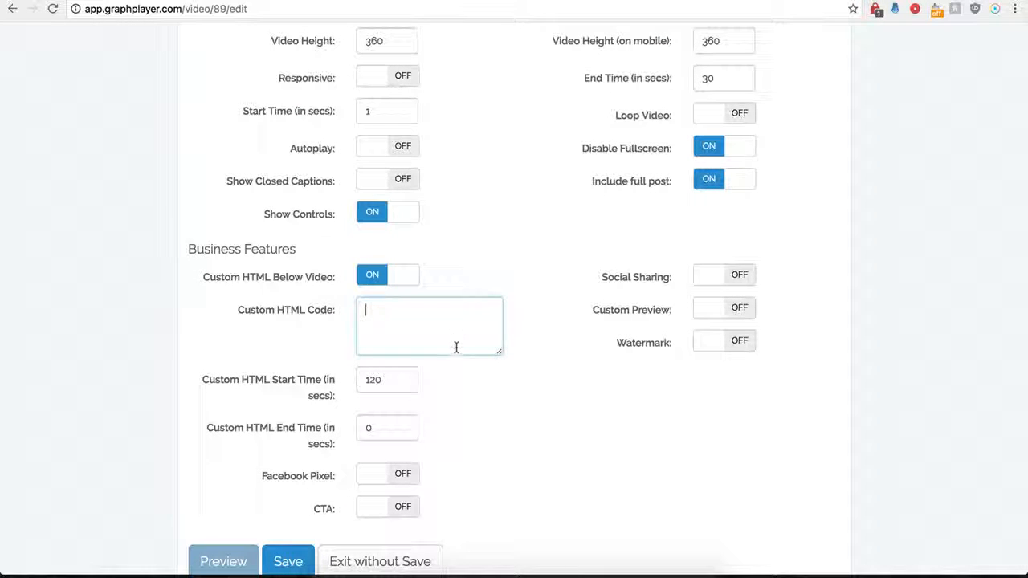
{"action": "key", "text": "super+v"}
{"action": "left_click_drag", "start_coordinate": [499, 354], "coordinate": [534, 400]}
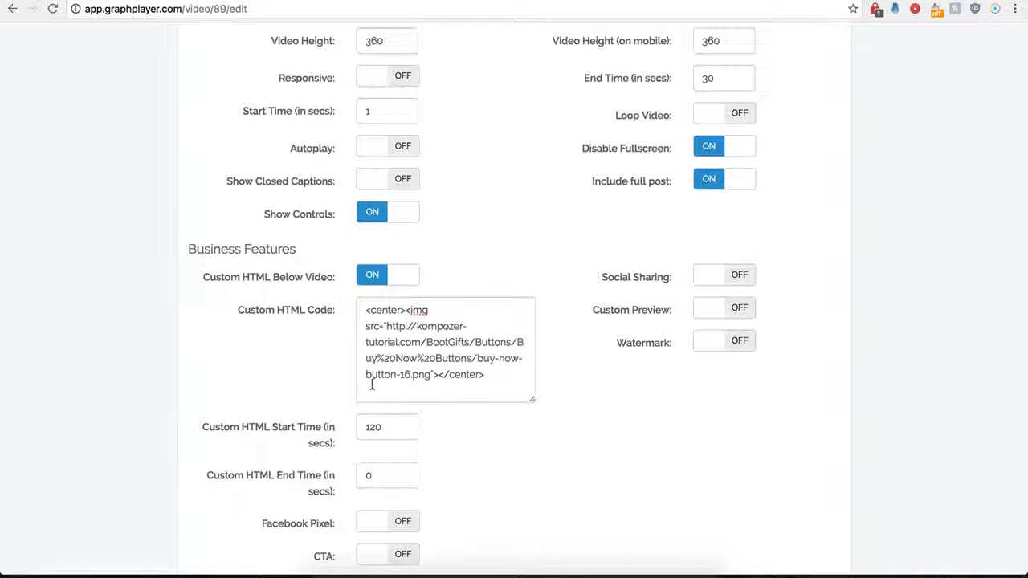
- Set the custom HTML start time to 0 seconds and save the player
{"action": "left_click", "coordinate": [368, 428]}
{"action": "double_click", "coordinate": [368, 428]}
{"action": "type", "text": "0"}
{"action": "left_click", "coordinate": [480, 483]}
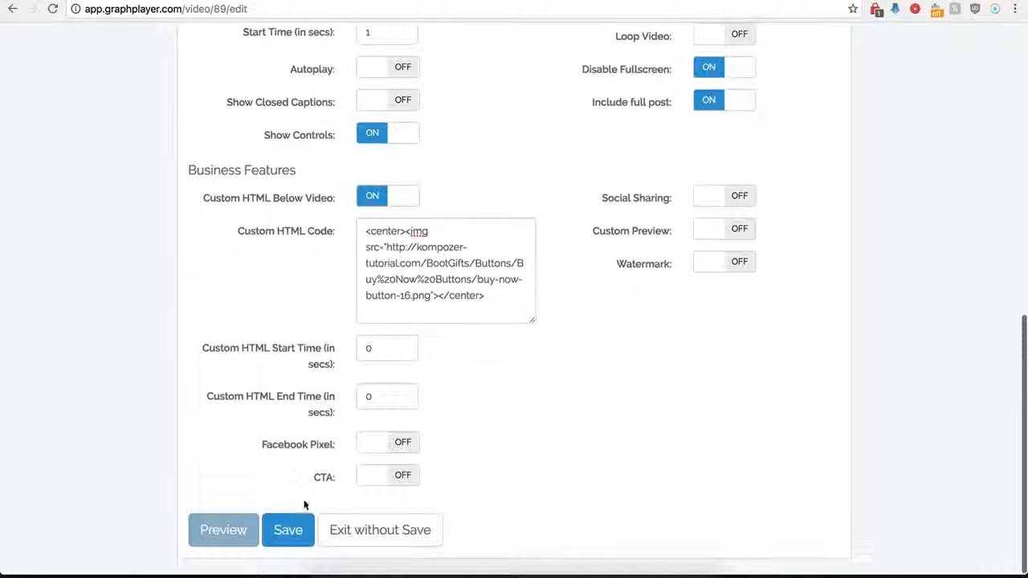
{"action": "left_click", "coordinate": [287, 531]}
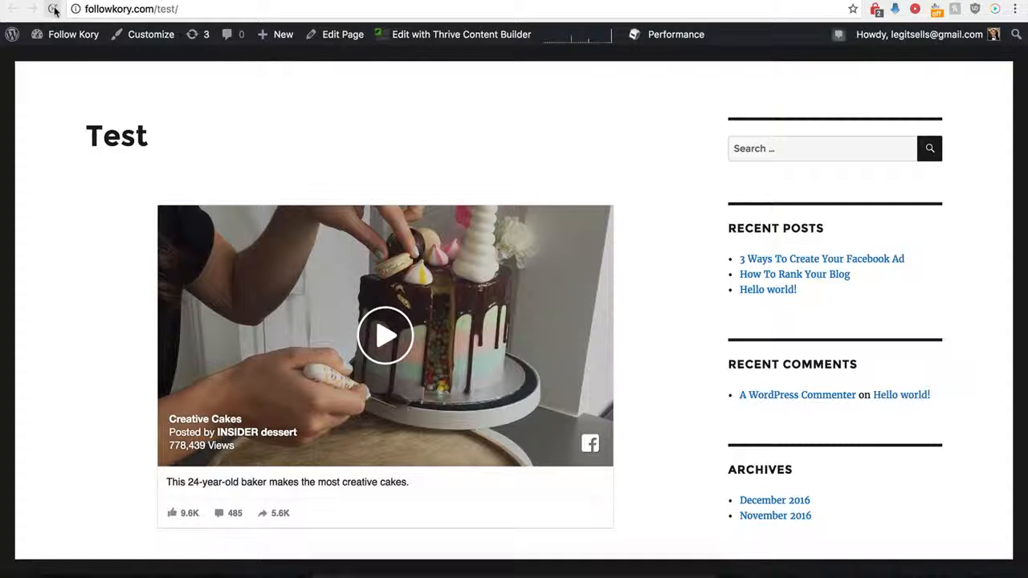
- Reload the Test page and examine the Buy Now button below the embedded video
{"action": "left_click", "coordinate": [54, 10]}
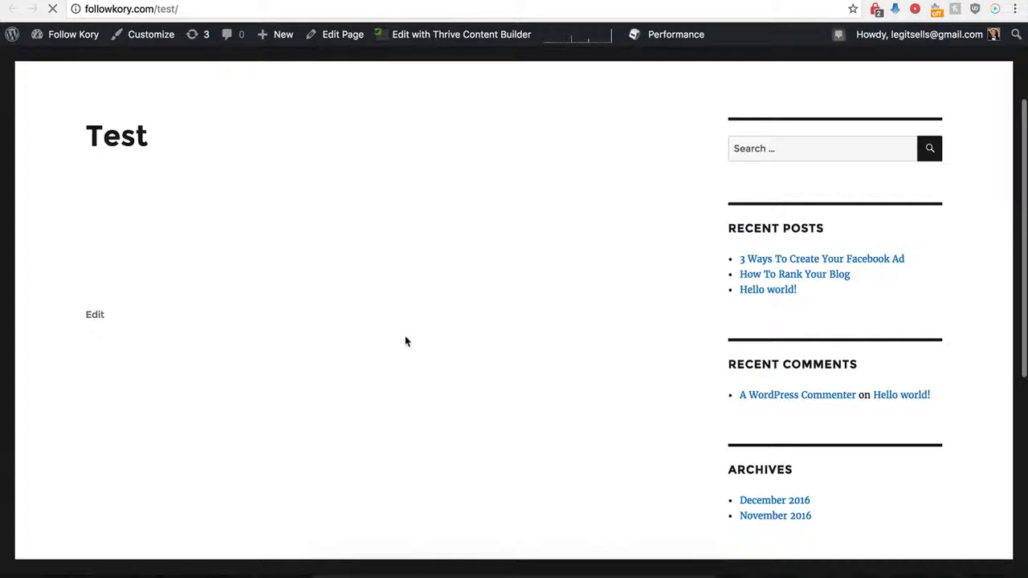
{"action": "scroll", "coordinate": [369, 357], "scroll_direction": "down", "scroll_amount": 2}
{"action": "scroll", "coordinate": [367, 361], "scroll_direction": "down", "scroll_amount": 4}
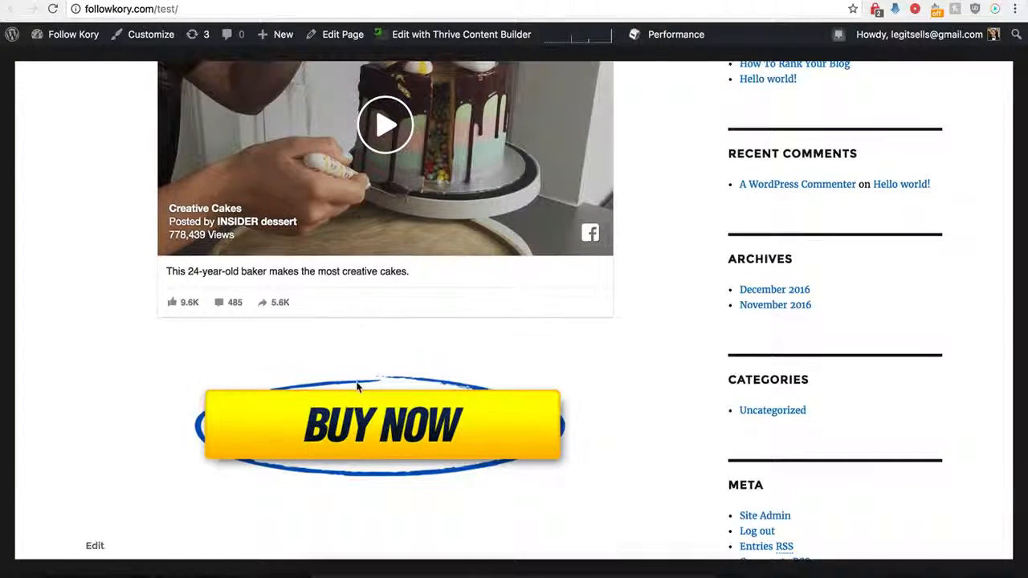
{"action": "scroll", "coordinate": [371, 373], "scroll_direction": "up", "scroll_amount": 2}
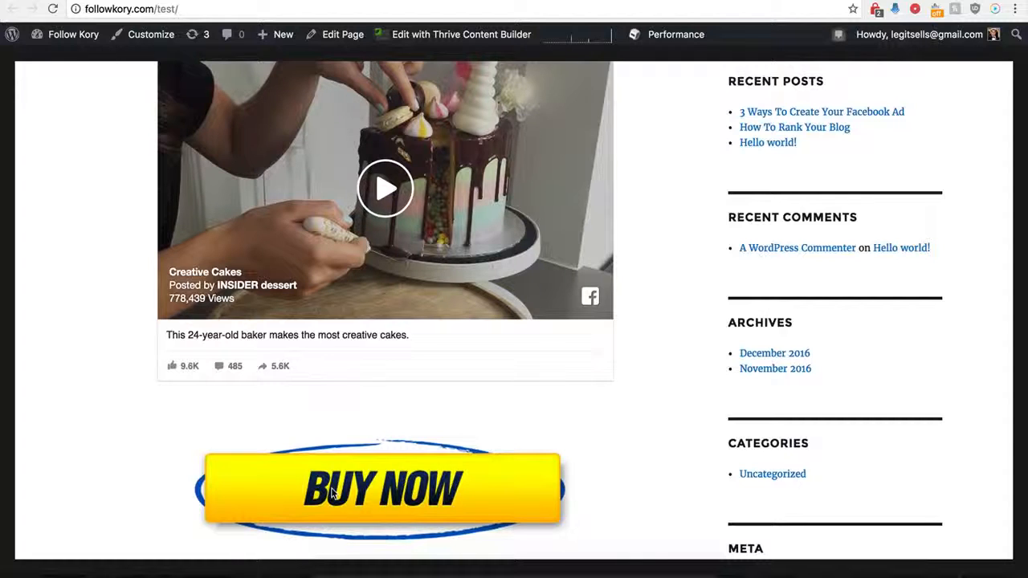
{"action": "scroll", "coordinate": [350, 453], "scroll_direction": "up", "scroll_amount": 2}
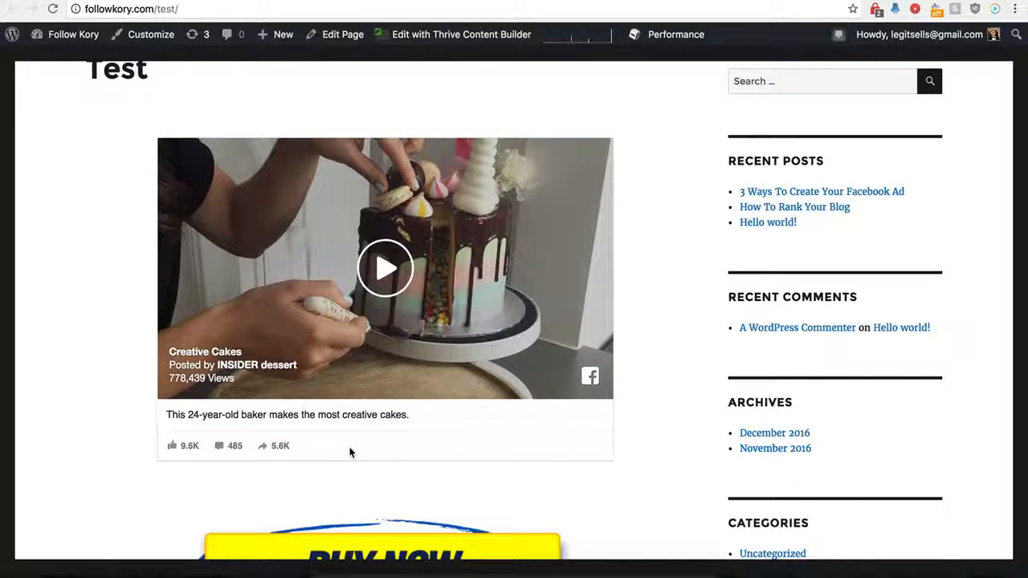
{"action": "scroll", "coordinate": [350, 452], "scroll_direction": "down", "scroll_amount": 1}
{"action": "scroll", "coordinate": [349, 452], "scroll_direction": "up", "scroll_amount": 3}
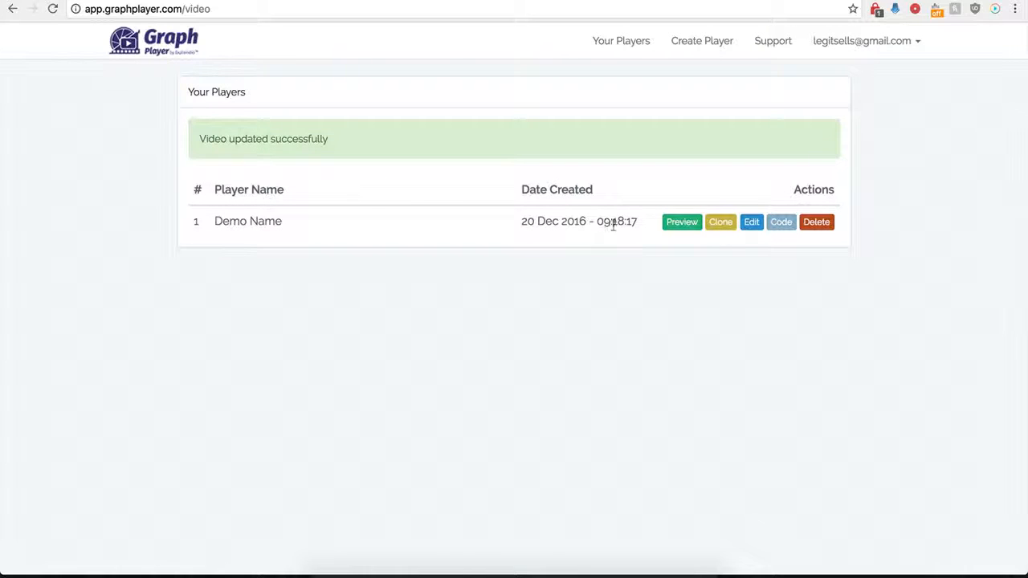
- Open the Demo Name player's settings for editing and turn off the custom HTML below the video
{"action": "left_click", "coordinate": [751, 222]}
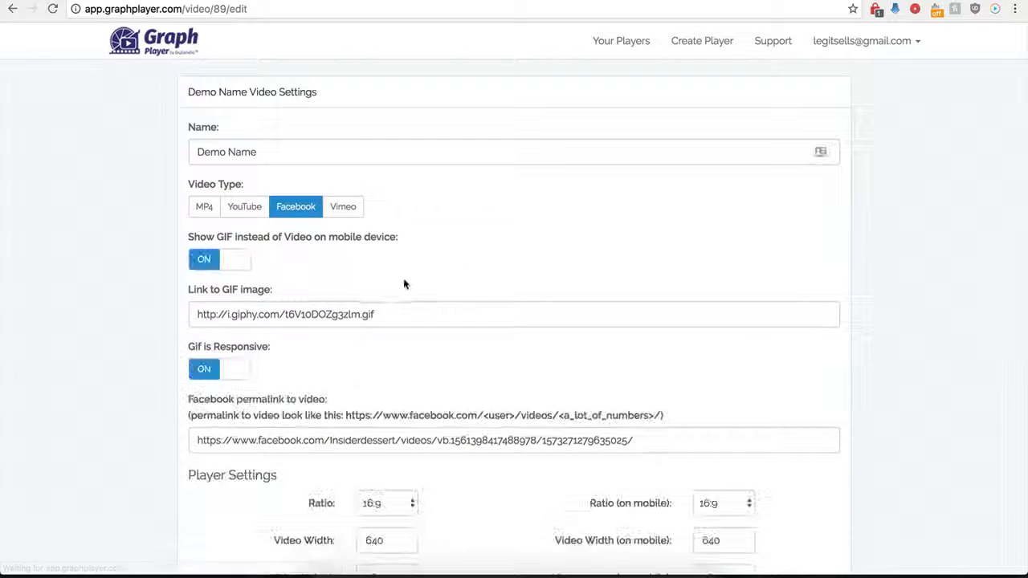
{"action": "scroll", "coordinate": [184, 436], "scroll_direction": "down", "scroll_amount": 5}
{"action": "scroll", "coordinate": [182, 436], "scroll_direction": "down", "scroll_amount": 2}
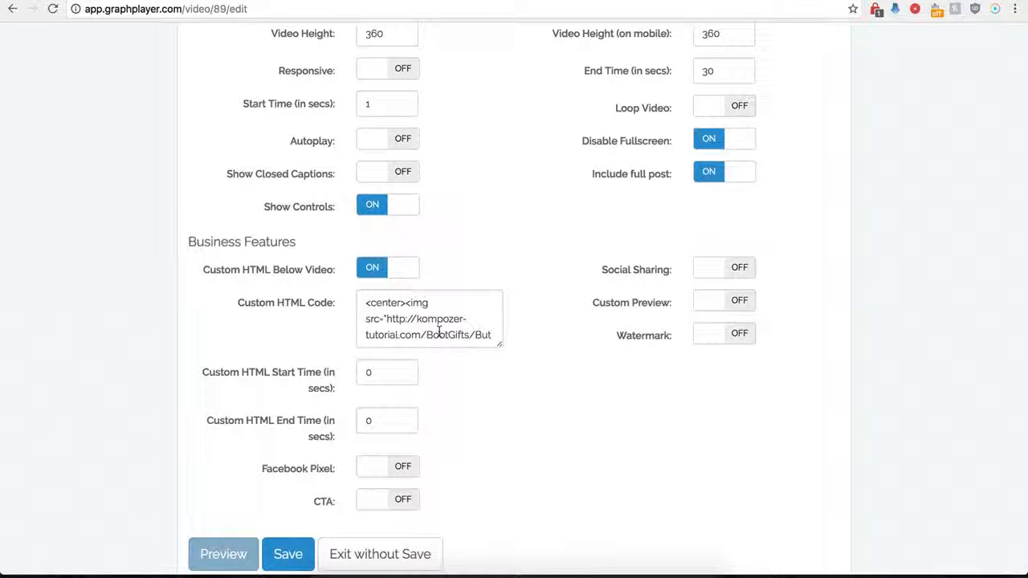
{"action": "left_click", "coordinate": [375, 268]}
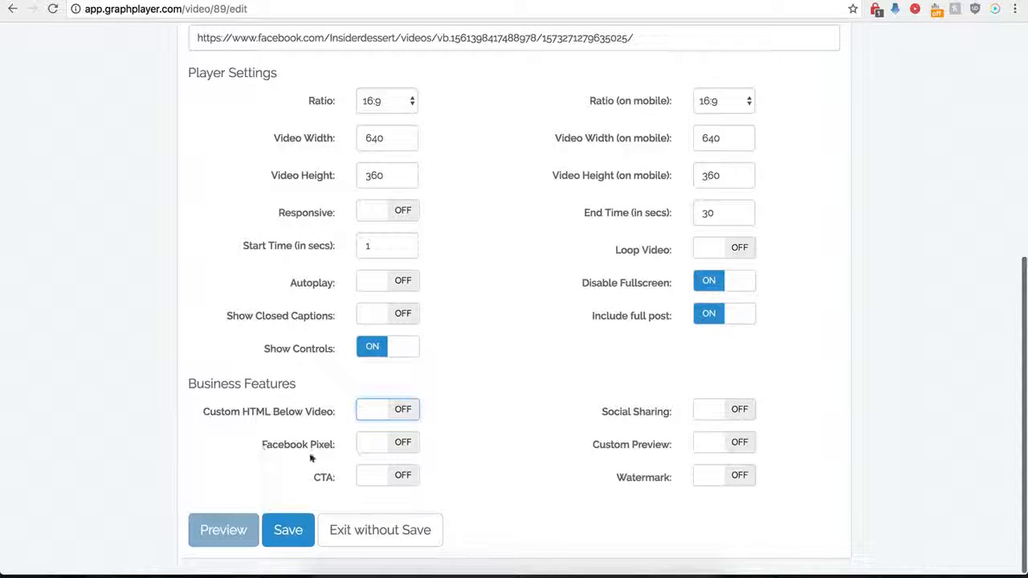
- Turn on Facebook Pixel to examine its code and start and end time options, and turn it off again
{"action": "left_click", "coordinate": [406, 444]}
{"action": "scroll", "coordinate": [373, 456], "scroll_direction": "down", "scroll_amount": 2}
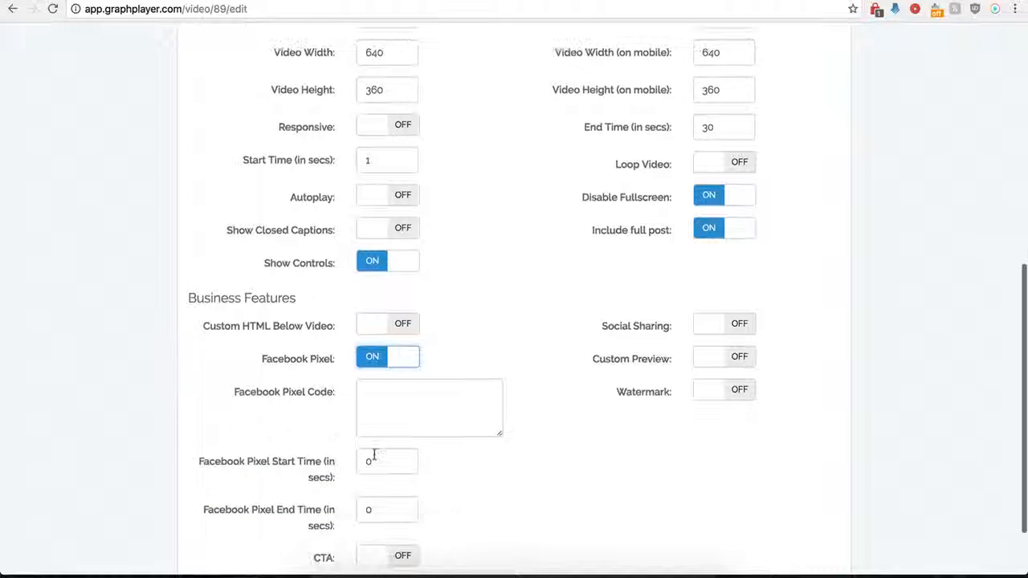
{"action": "scroll", "coordinate": [401, 402], "scroll_direction": "down", "scroll_amount": 1}
{"action": "left_click", "coordinate": [399, 372]}
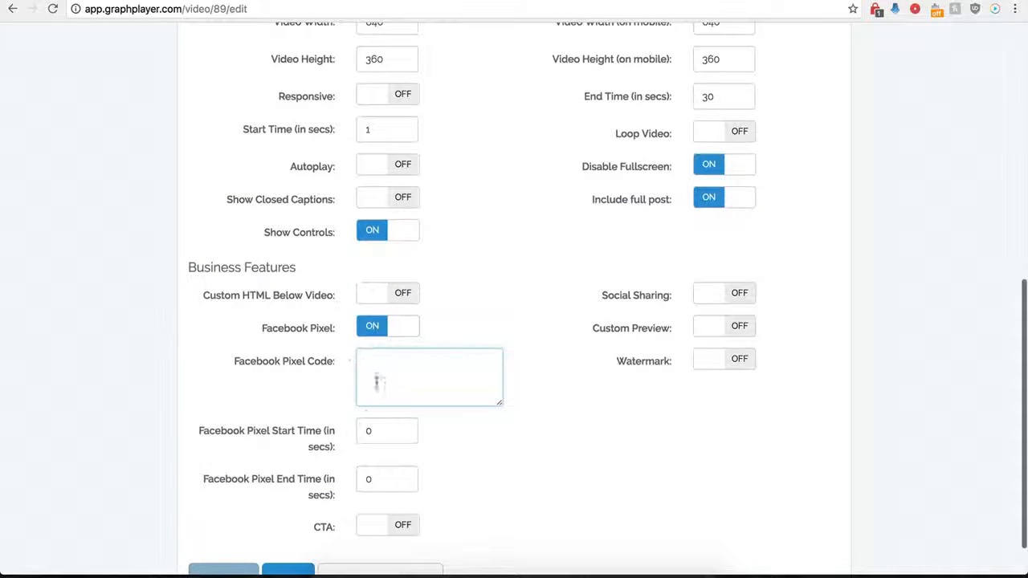
{"action": "left_click", "coordinate": [371, 330]}
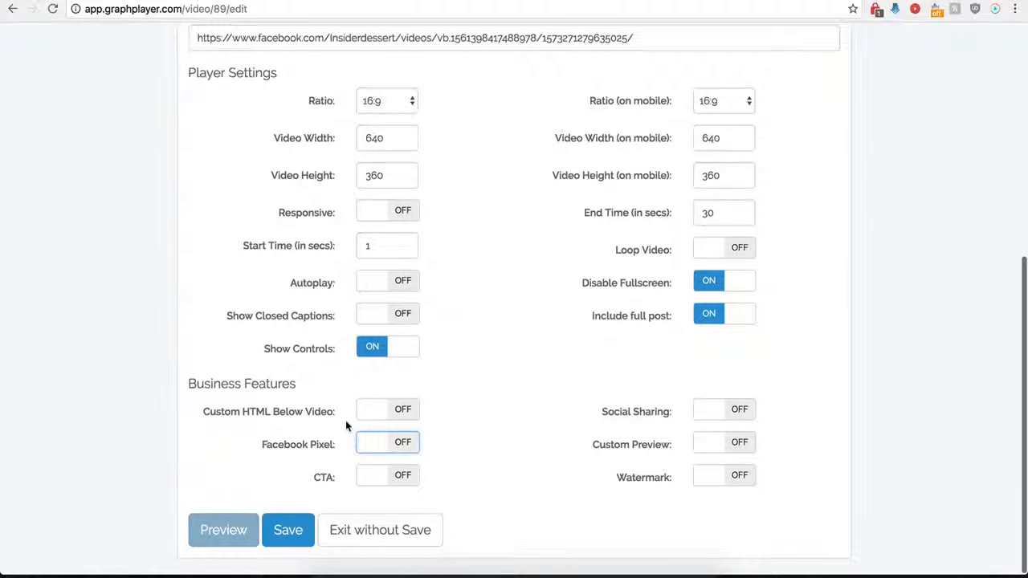
- Turn on the CTA and paste the kompozer-tutorial button image address as its image URL
{"action": "left_click", "coordinate": [405, 478]}
{"action": "scroll", "coordinate": [463, 505], "scroll_direction": "down", "scroll_amount": 5}
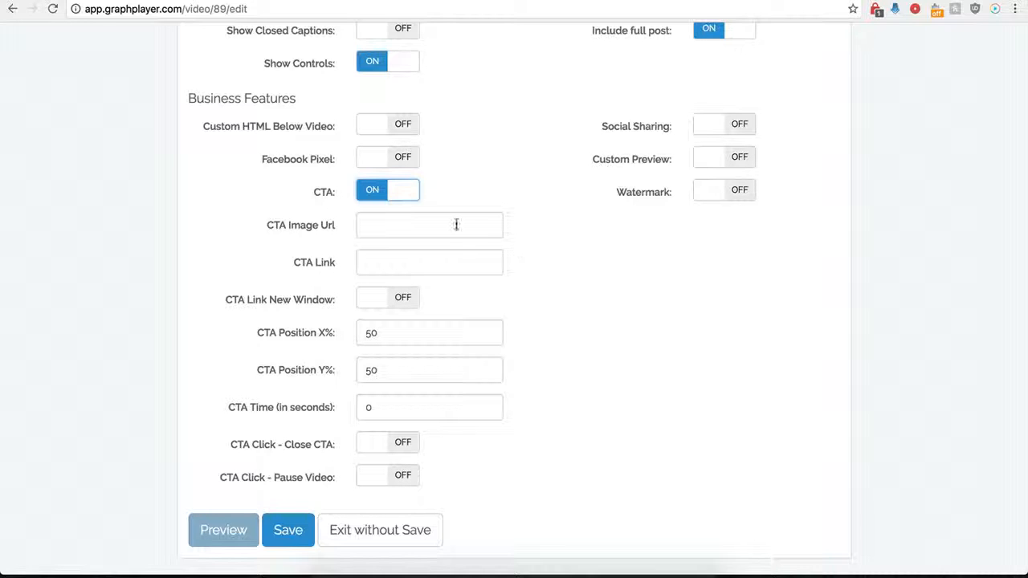
{"action": "left_click", "coordinate": [382, 223]}
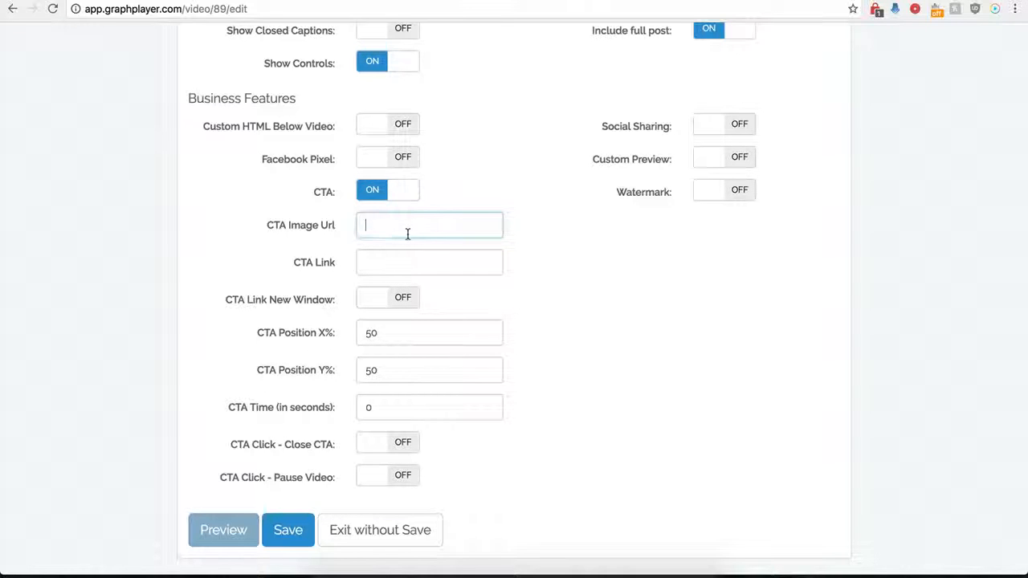
{"action": "type", "text": "http://kompozer-tutorial.com/buy-now-button-dl.png"}
{"action": "left_click", "coordinate": [375, 265]}
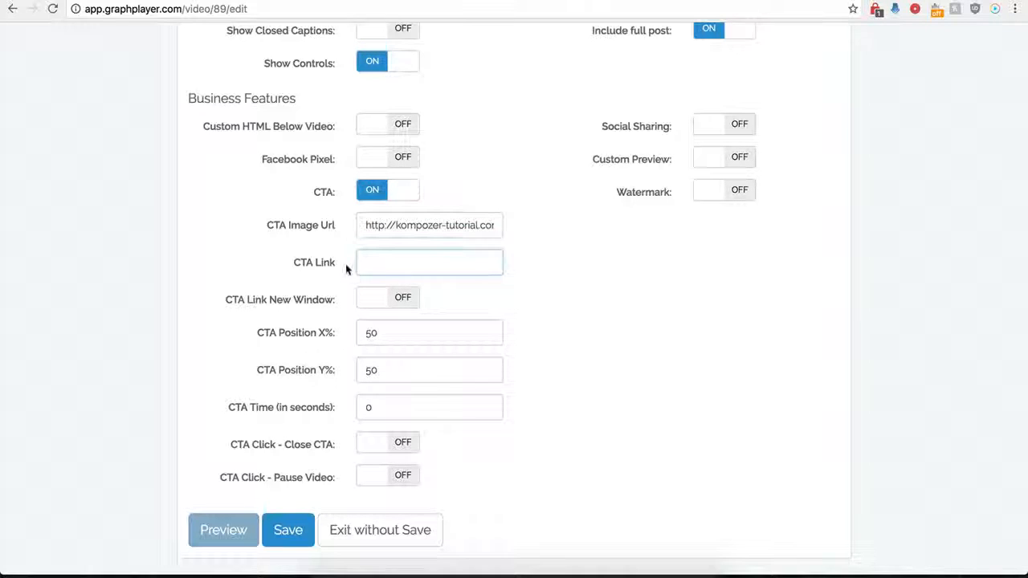
{"action": "left_click", "coordinate": [381, 264]}
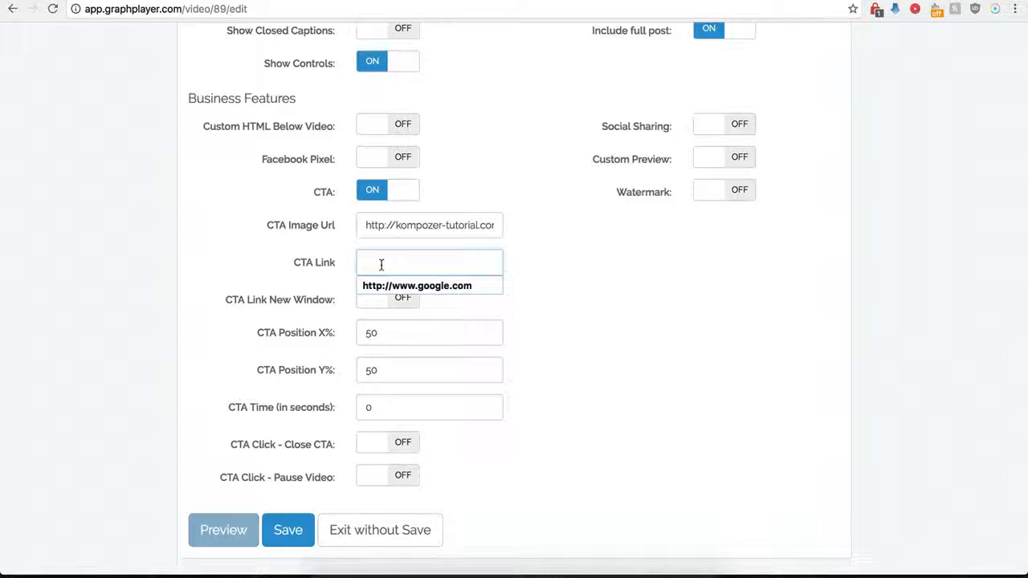
{"action": "left_click", "coordinate": [394, 286]}
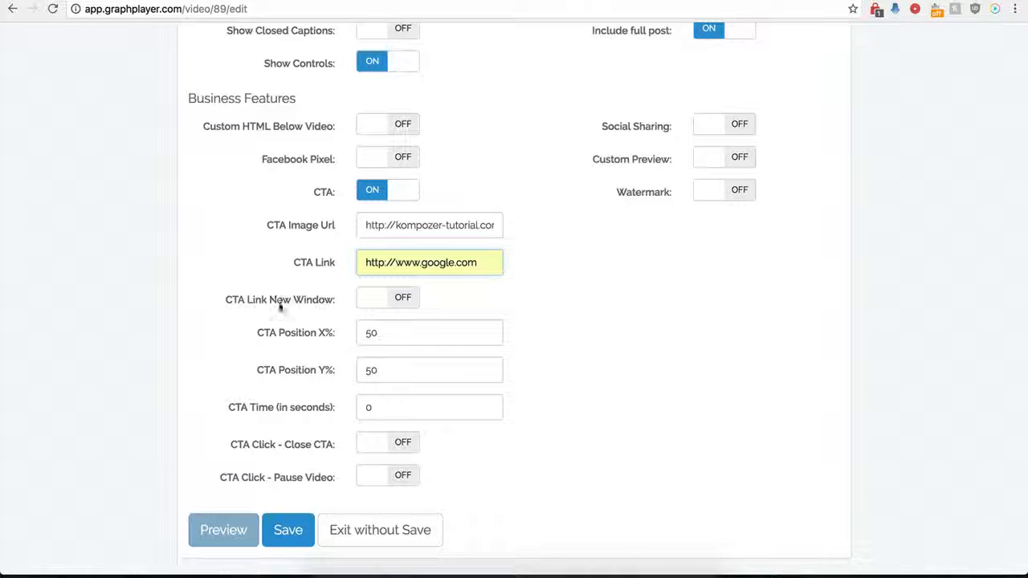
{"action": "left_click", "coordinate": [403, 299]}
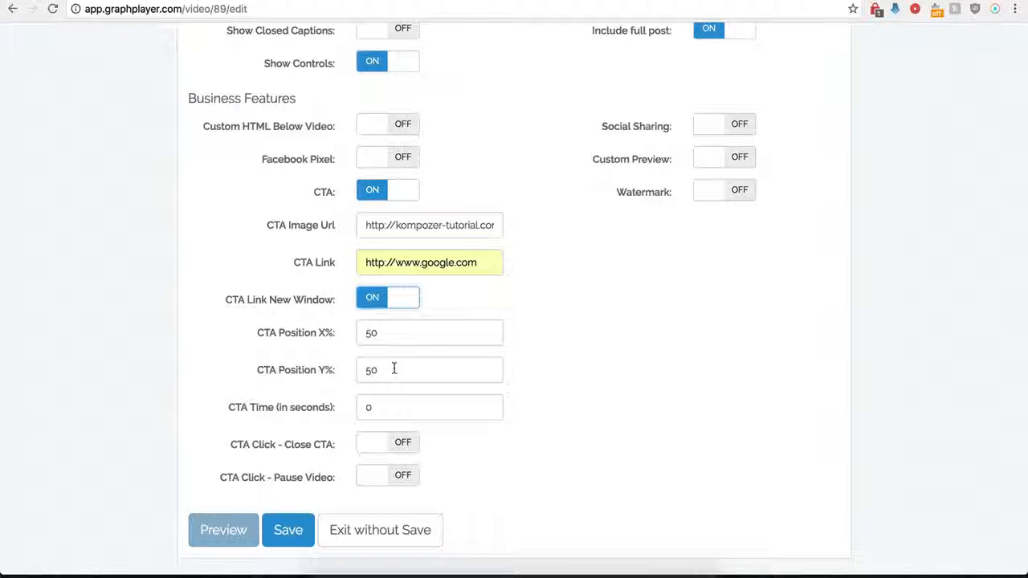
- Try a CTA time of 12 seconds and set it back to 0
{"action": "left_click_drag", "start_coordinate": [383, 407], "coordinate": [327, 408]}
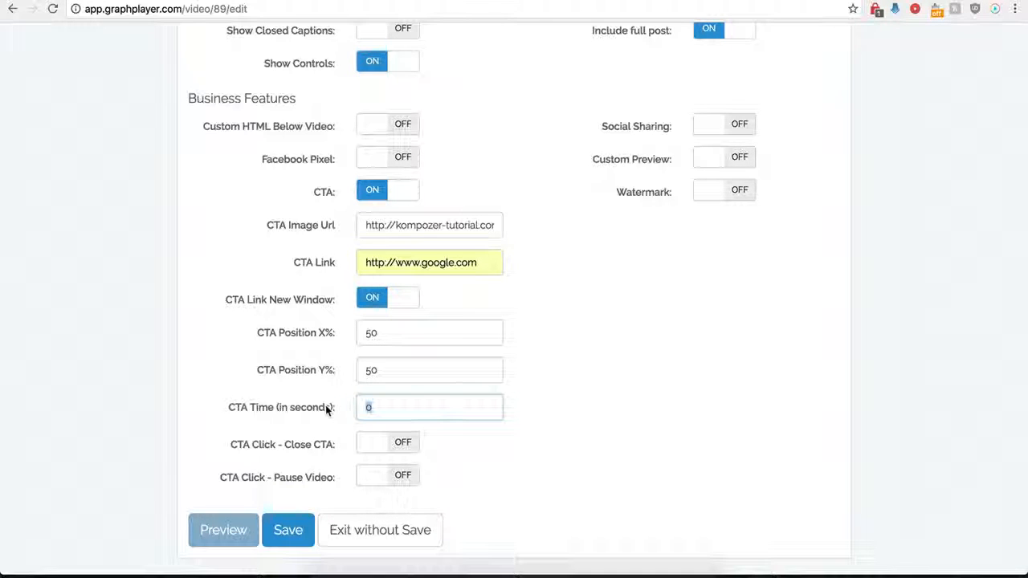
{"action": "type", "text": "12"}
{"action": "key", "text": "BackSpace"}
{"action": "key", "text": "BackSpace"}
{"action": "type", "text": "0"}
- Make the CTA close when it is clicked, and save the player
{"action": "left_click", "coordinate": [428, 478]}
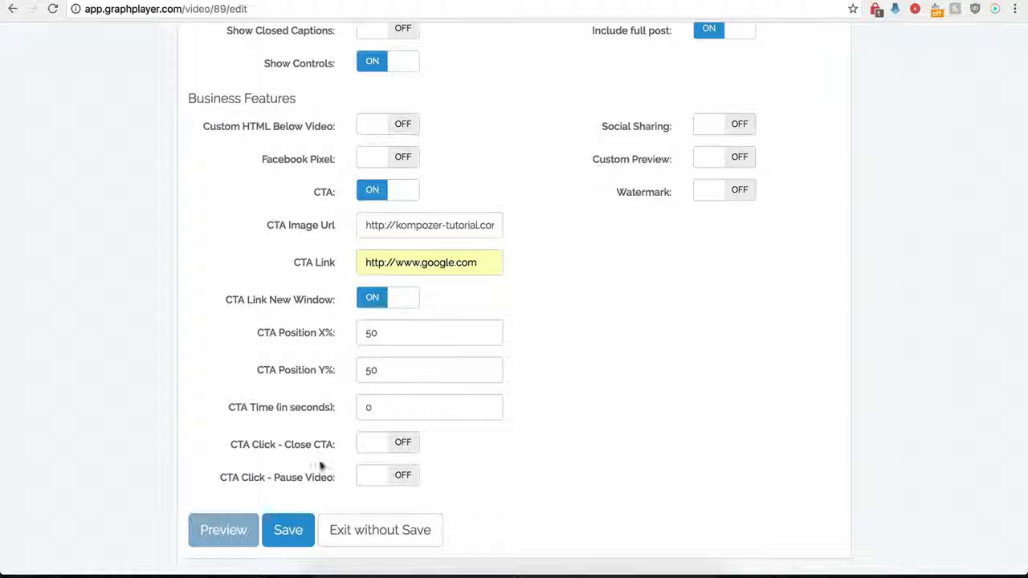
{"action": "left_click", "coordinate": [404, 447]}
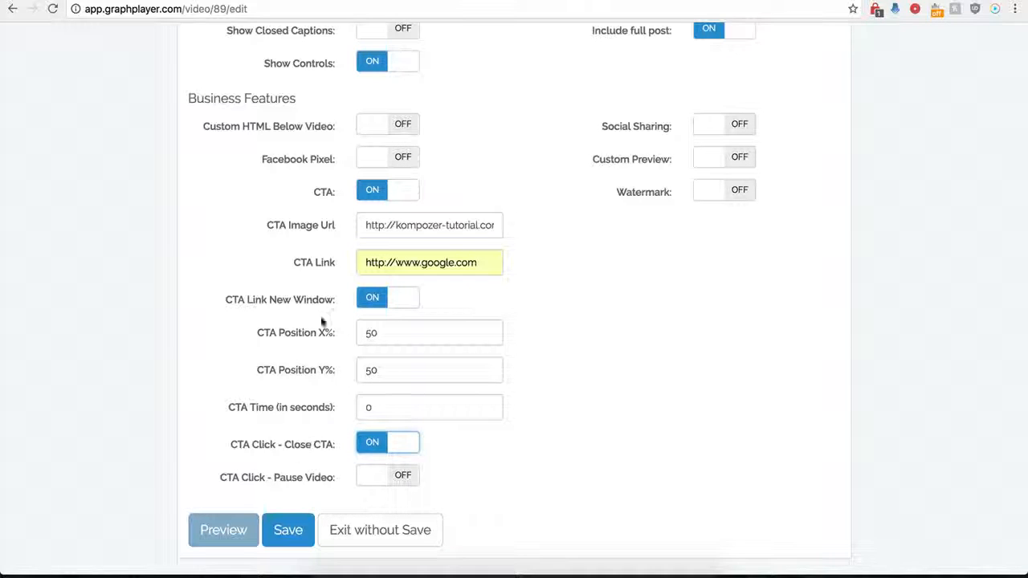
{"action": "left_click", "coordinate": [277, 540]}
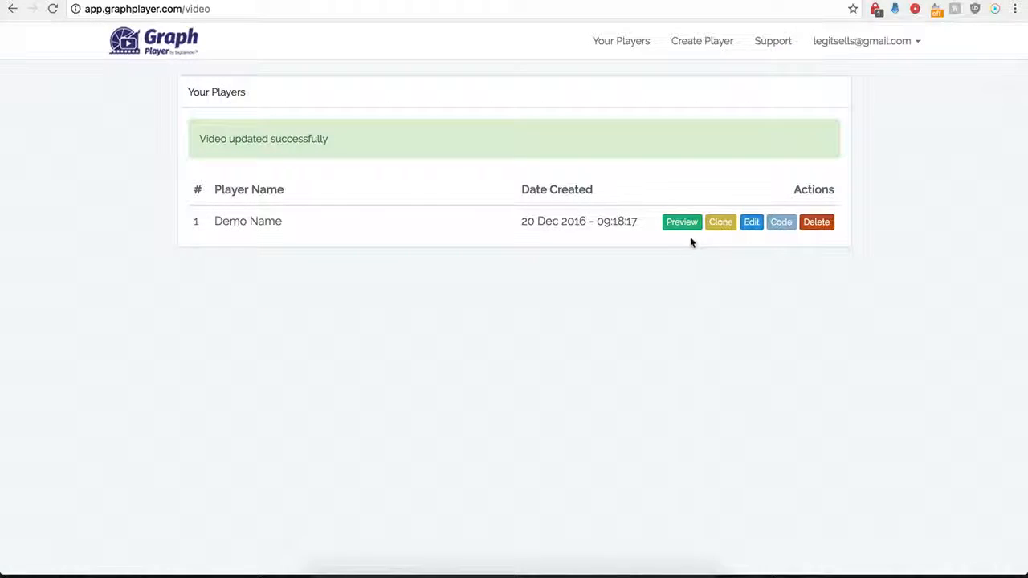
- Set the Demo Name player's CTA X position to 0%, save it, and test the Buy Now overlay on the Test page
{"action": "left_click", "coordinate": [749, 222]}
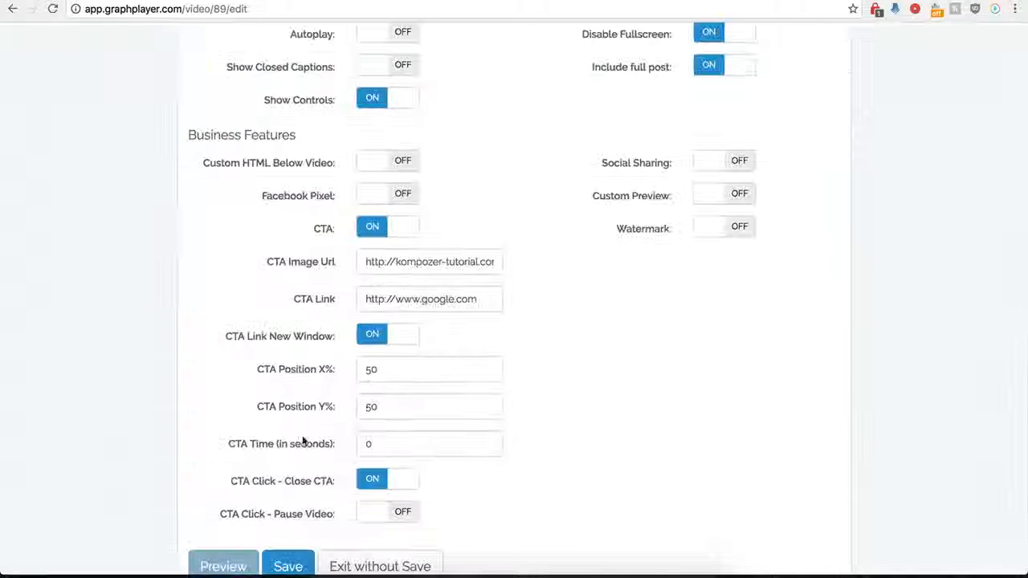
{"action": "scroll", "coordinate": [327, 416], "scroll_direction": "down", "scroll_amount": 1}
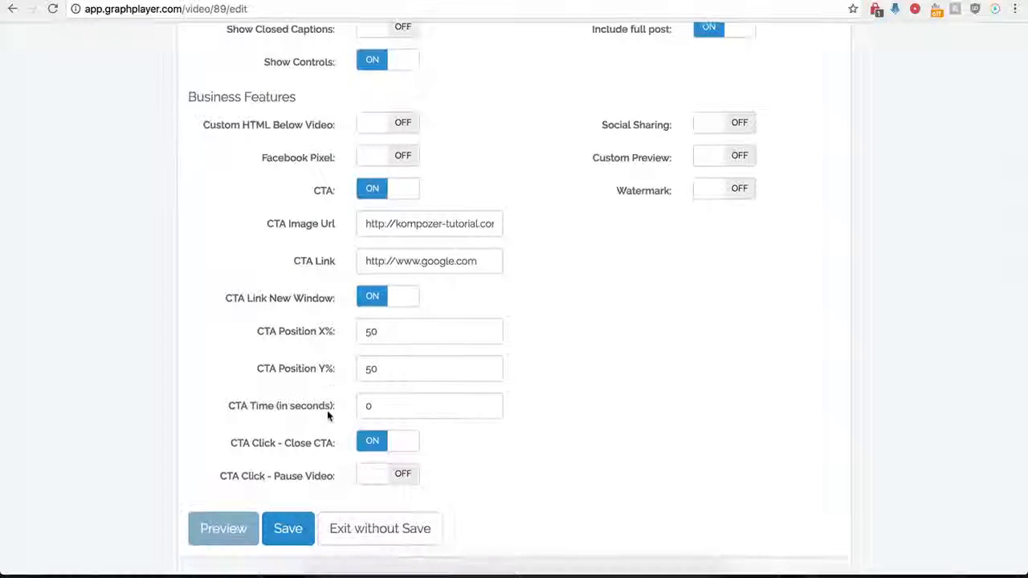
{"action": "left_click", "coordinate": [387, 339]}
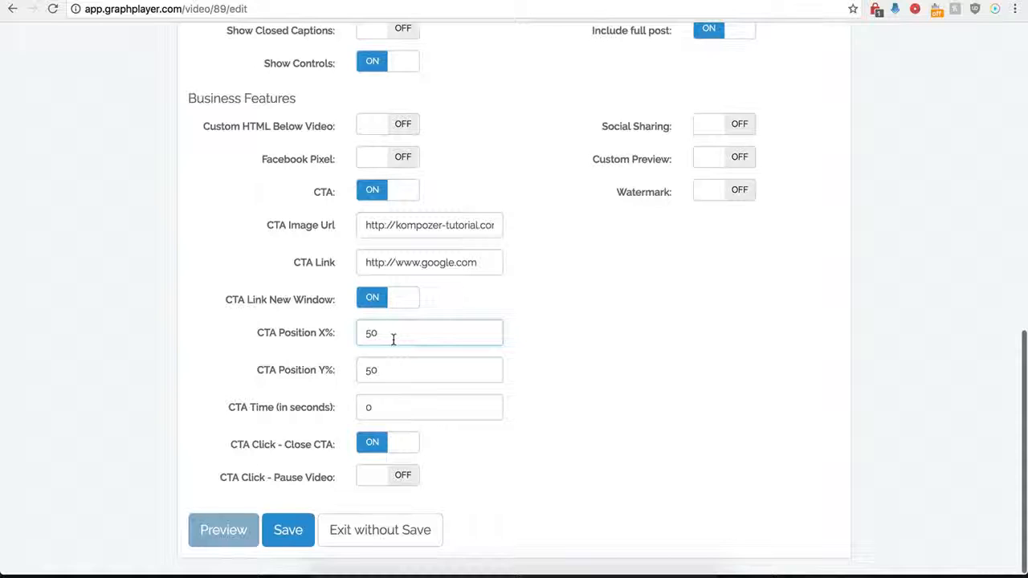
{"action": "key", "text": "BackSpace"}
{"action": "key", "text": "BackSpace"}
{"action": "type", "text": "0"}
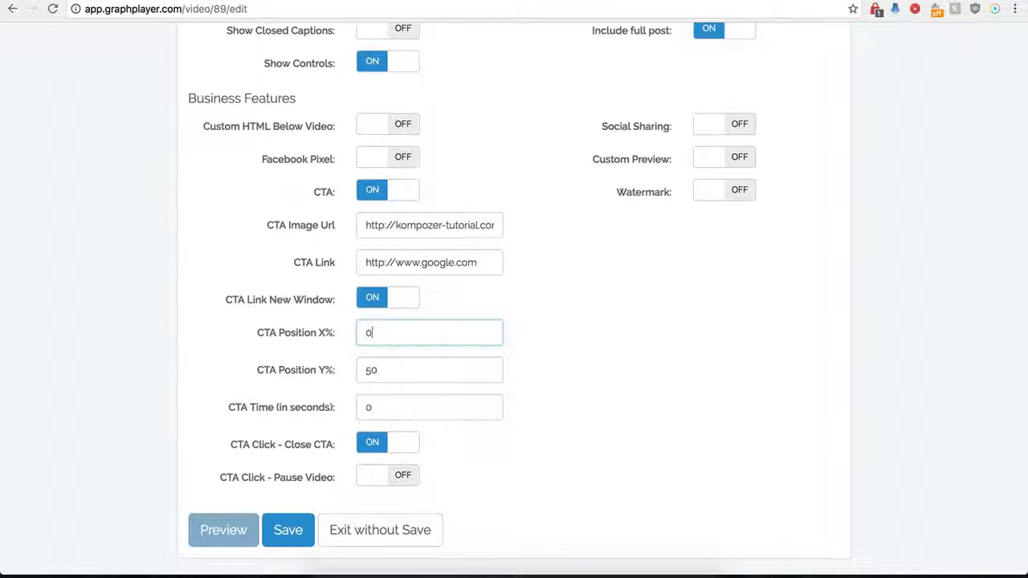
{"action": "left_click", "coordinate": [288, 534]}
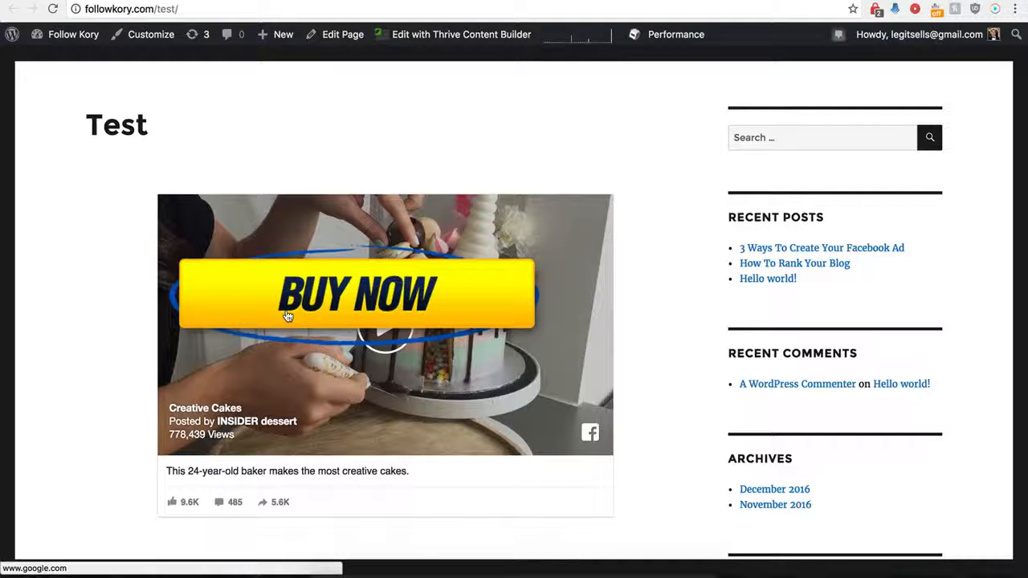
{"action": "left_click", "coordinate": [365, 297]}
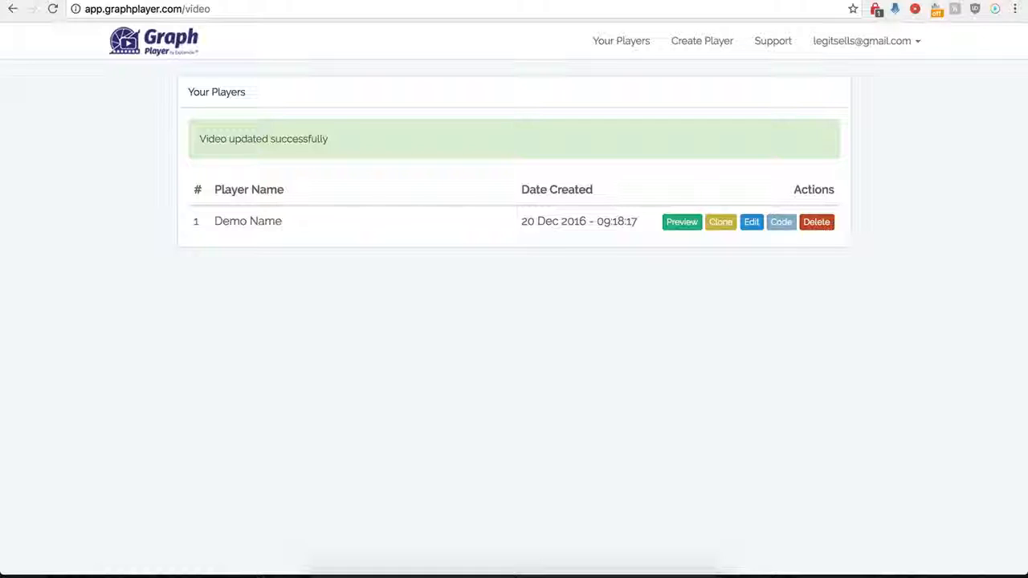
- Reopen the Demo Name player's settings and turn off the CTA
{"action": "left_click", "coordinate": [751, 222]}
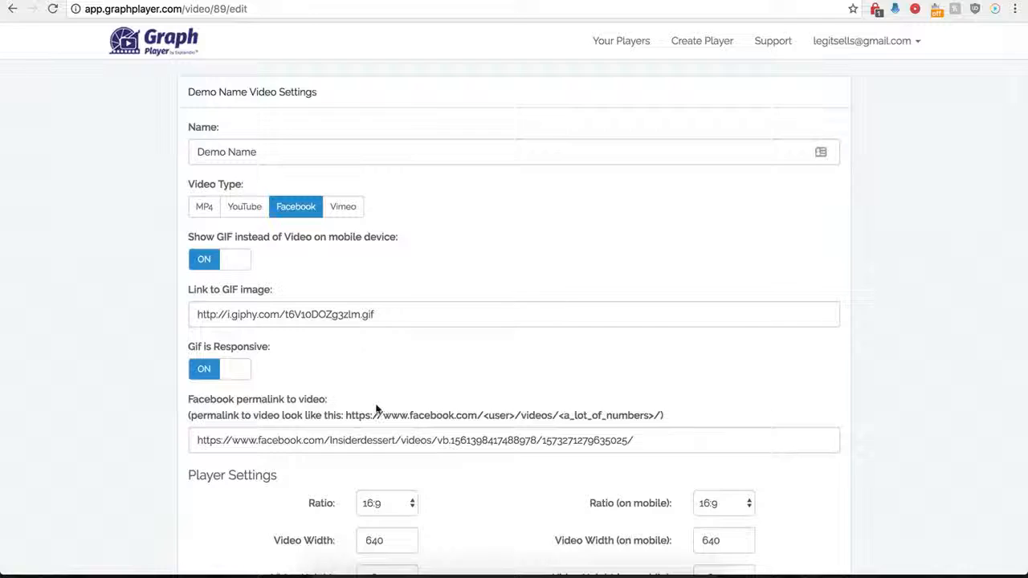
{"action": "scroll", "coordinate": [381, 378], "scroll_direction": "down", "scroll_amount": 9}
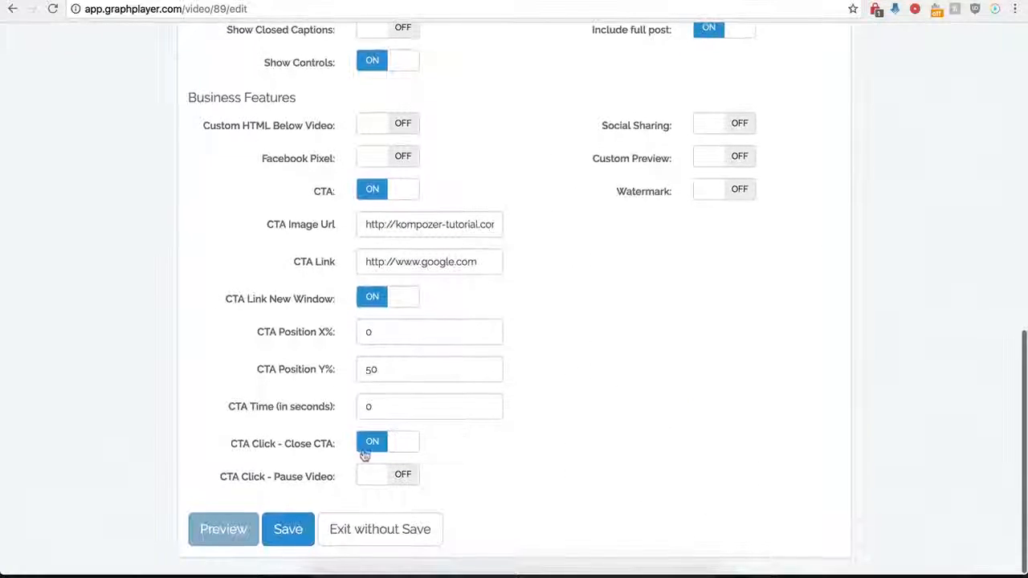
{"action": "left_click", "coordinate": [369, 190]}
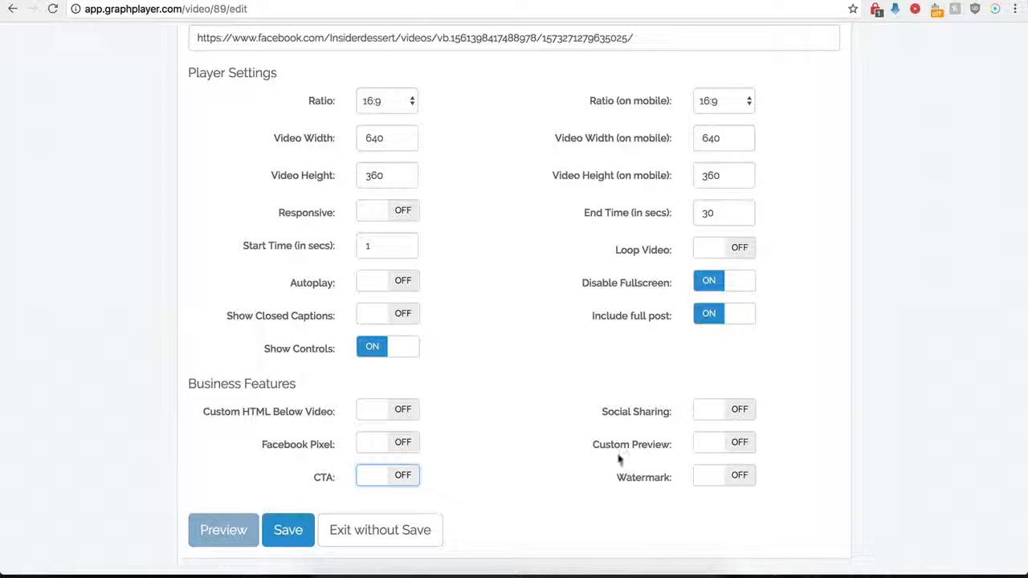
{"action": "left_click", "coordinate": [738, 412]}
{"action": "scroll", "coordinate": [568, 443], "scroll_direction": "down", "scroll_amount": 5}
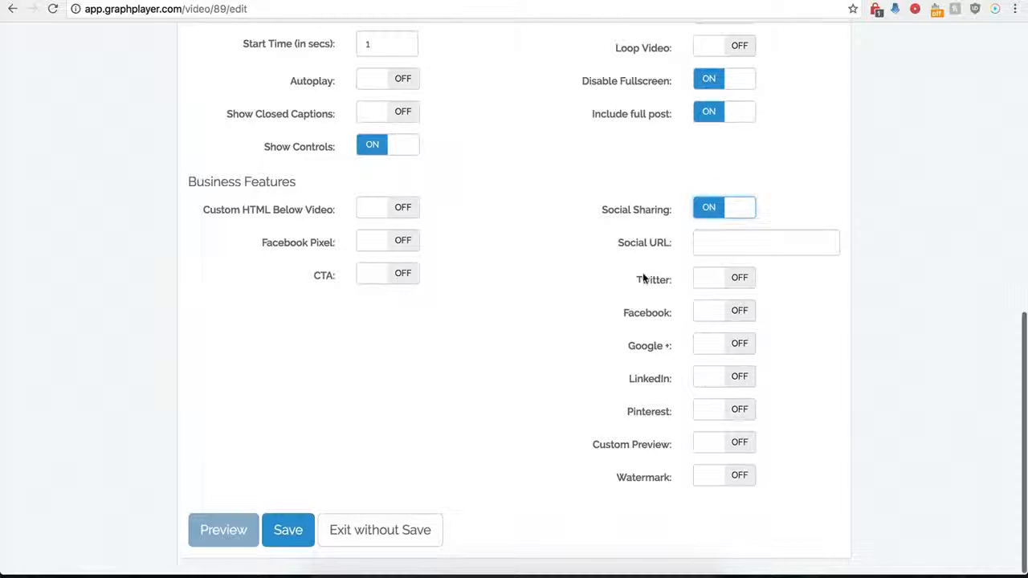
{"action": "left_click", "coordinate": [710, 243]}
{"action": "left_click", "coordinate": [710, 242]}
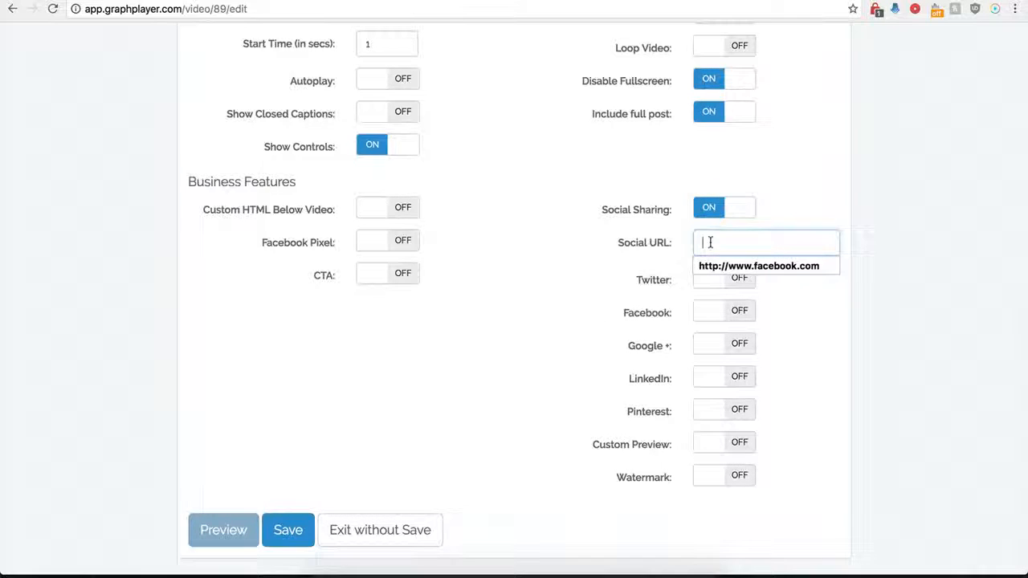
{"action": "left_click", "coordinate": [713, 266]}
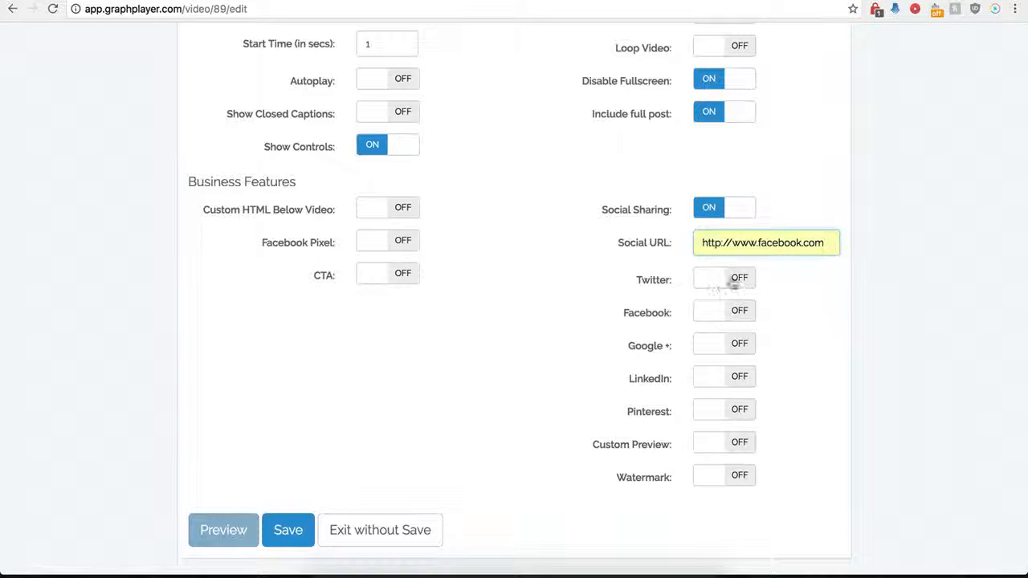
- Turn on Twitter sharing with the handle "testing" and the text "twitter"
{"action": "left_click", "coordinate": [737, 280]}
{"action": "left_click", "coordinate": [716, 313]}
{"action": "left_click", "coordinate": [720, 337]}
{"action": "left_click", "coordinate": [718, 355]}
{"action": "type", "text": "t"}
{"action": "left_click", "coordinate": [716, 372]}
{"action": "scroll", "coordinate": [638, 337], "scroll_direction": "down", "scroll_amount": 1}
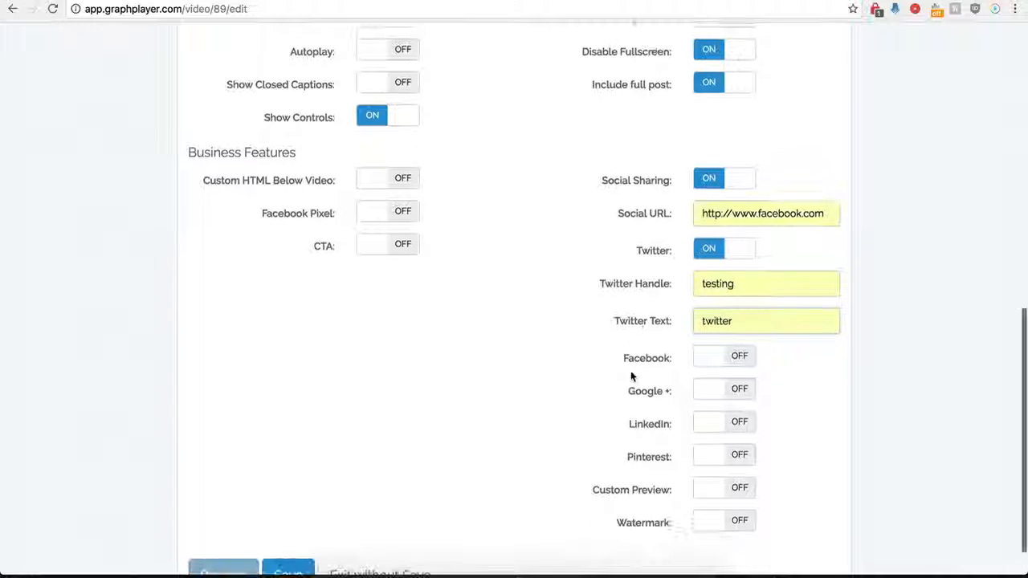
- Turn on Facebook, Google + and LinkedIn sharing, and save the player
{"action": "left_click", "coordinate": [739, 362]}
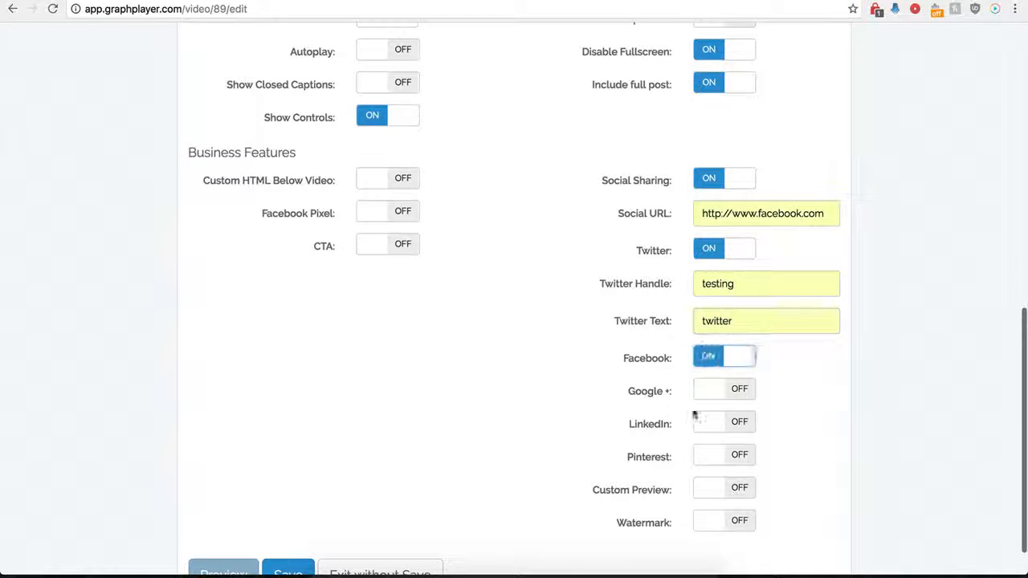
{"action": "left_click", "coordinate": [737, 390]}
{"action": "left_click", "coordinate": [735, 423]}
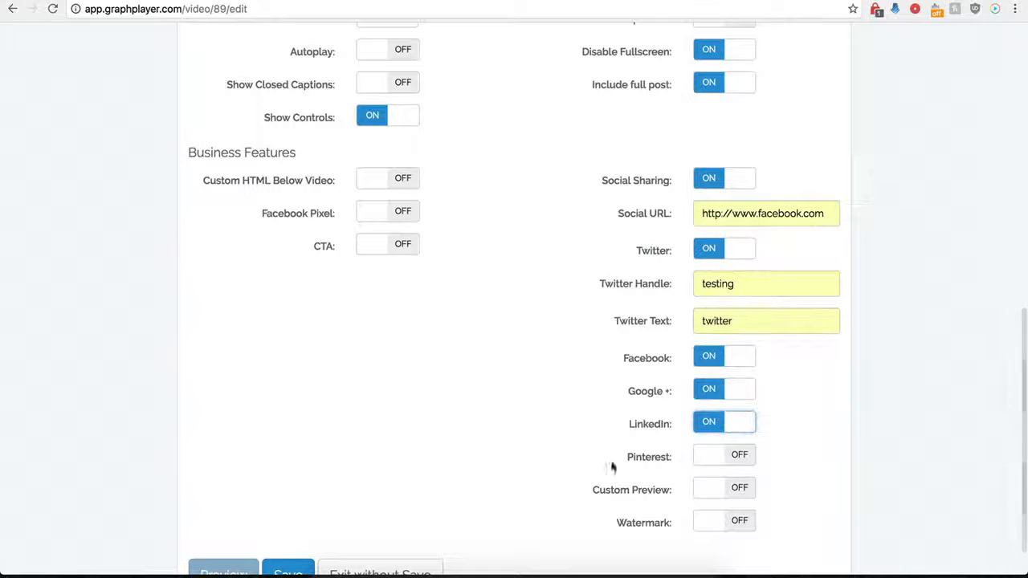
{"action": "scroll", "coordinate": [695, 413], "scroll_direction": "down", "scroll_amount": 2}
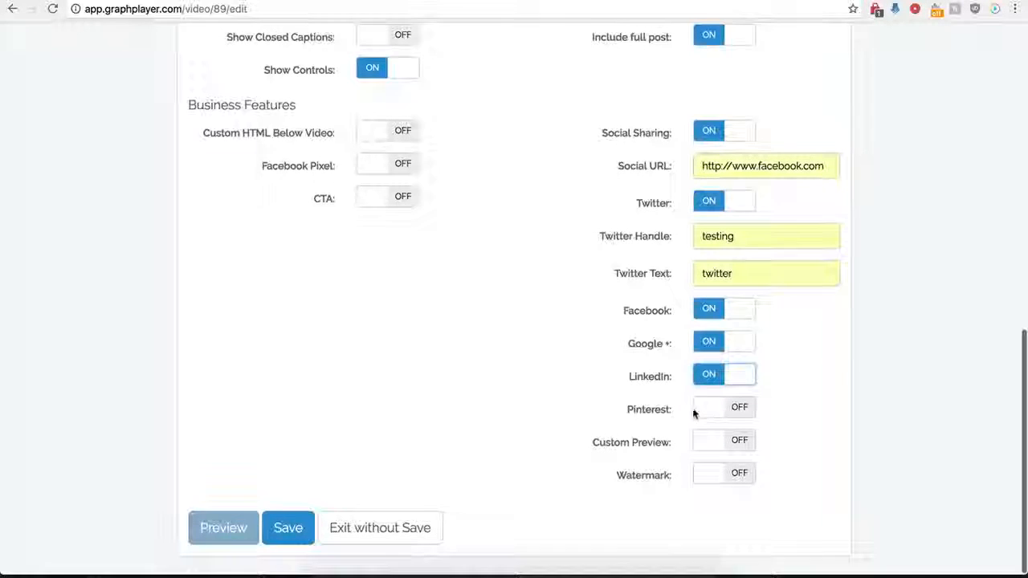
{"action": "left_click", "coordinate": [290, 533]}
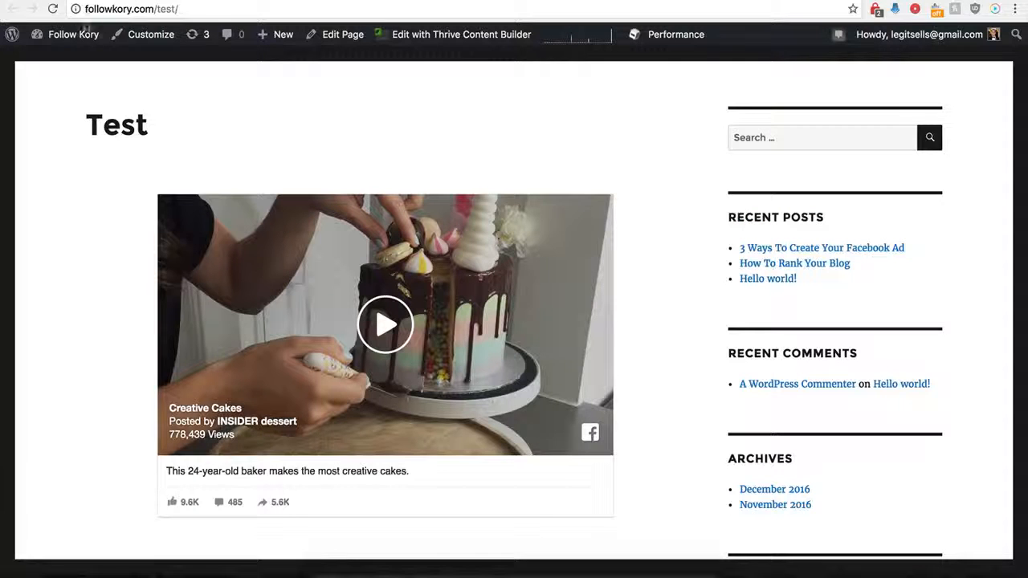
- Reload the WordPress Test page and check the social sharing buttons below the video
{"action": "left_click", "coordinate": [53, 9]}
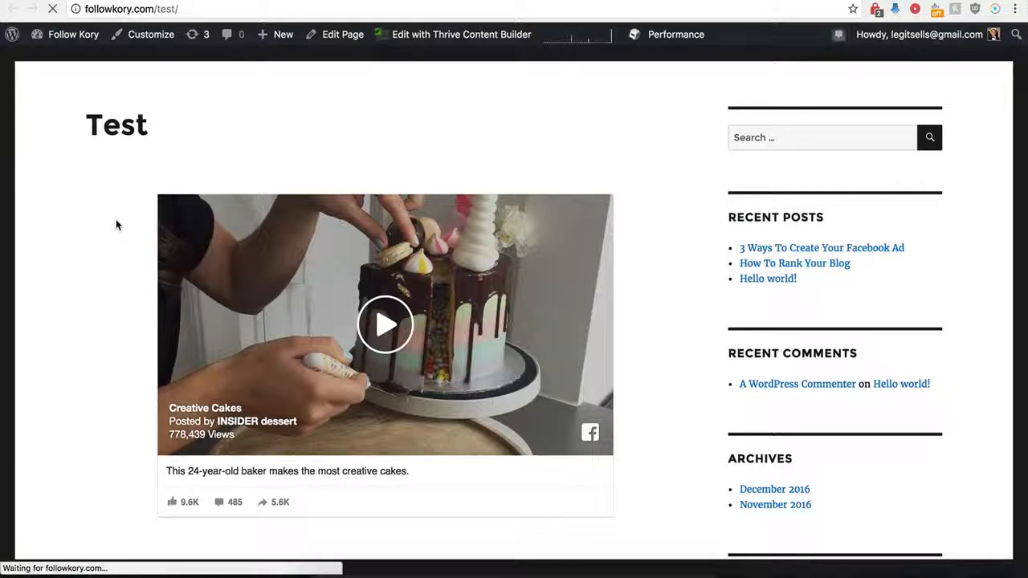
{"action": "scroll", "coordinate": [117, 221], "scroll_direction": "down", "scroll_amount": 2}
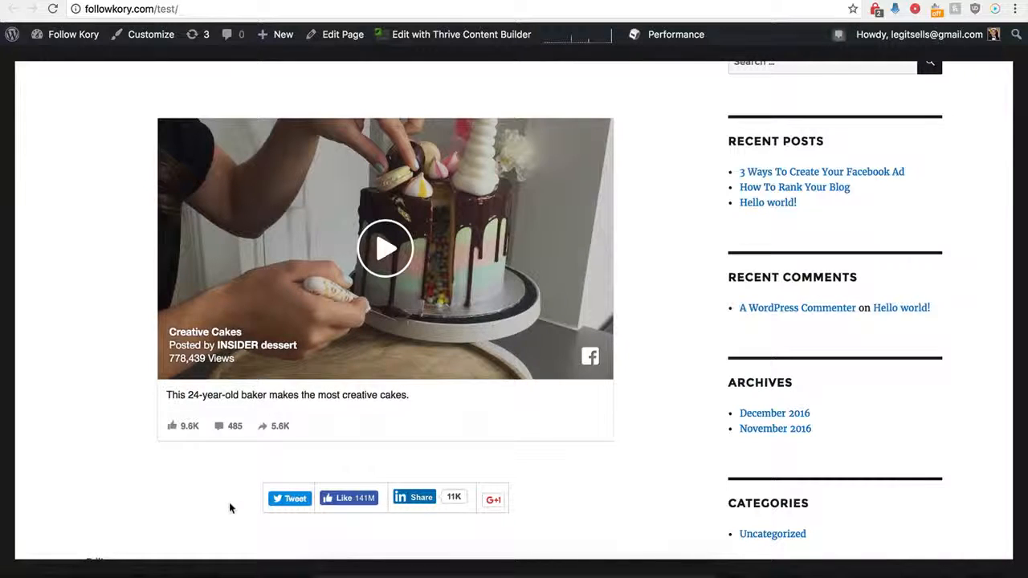
- Return to GraphPlayer, reopen the Demo Name player's settings and turn off social sharing
{"action": "left_click", "coordinate": [210, 1]}
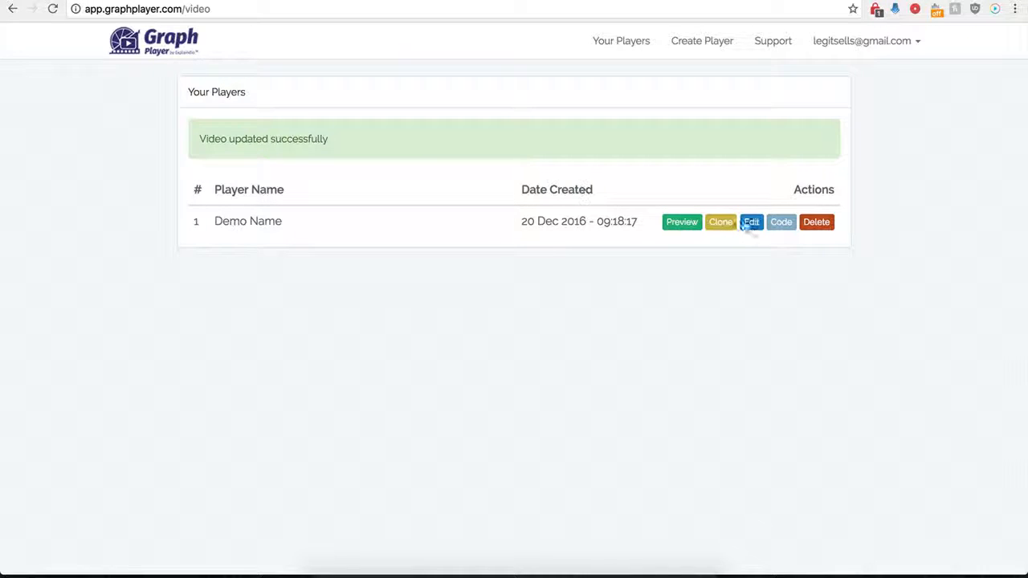
{"action": "left_click", "coordinate": [755, 229]}
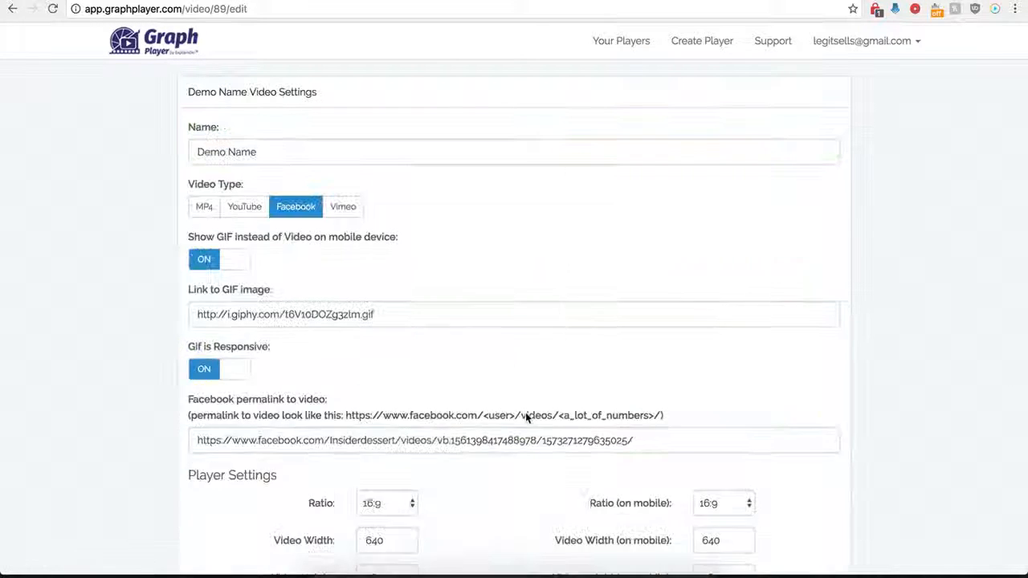
{"action": "scroll", "coordinate": [579, 466], "scroll_direction": "down", "scroll_amount": 10}
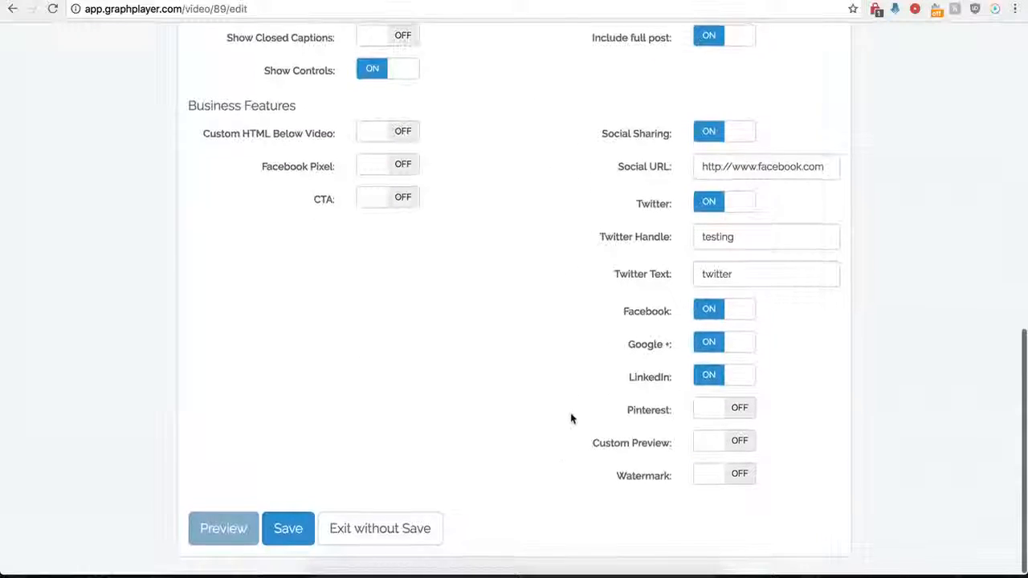
{"action": "left_click", "coordinate": [707, 137]}
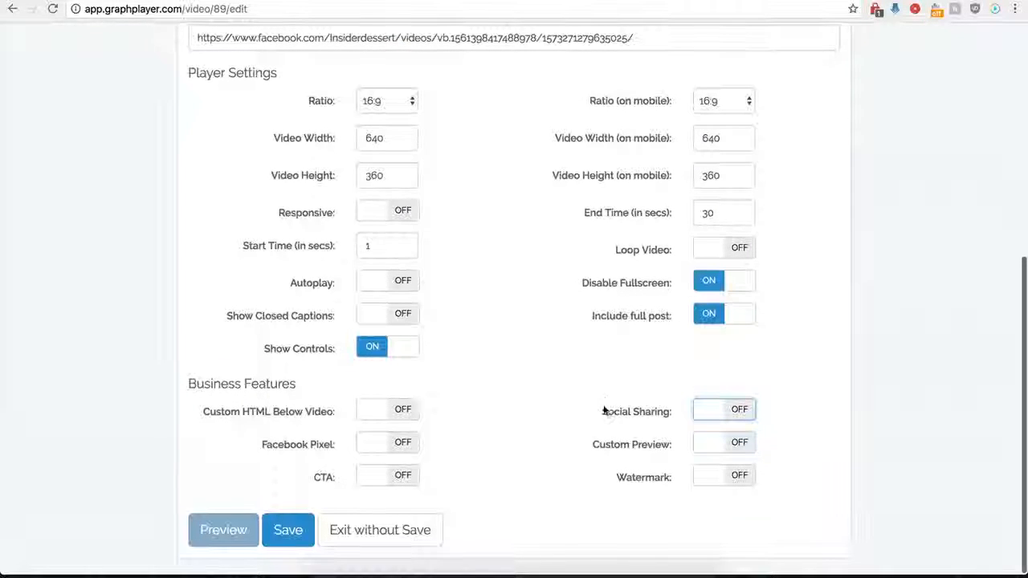
- Turn on the custom preview, paste the hdwpro.com image address as the preview image URL, and save the player
{"action": "left_click", "coordinate": [739, 444]}
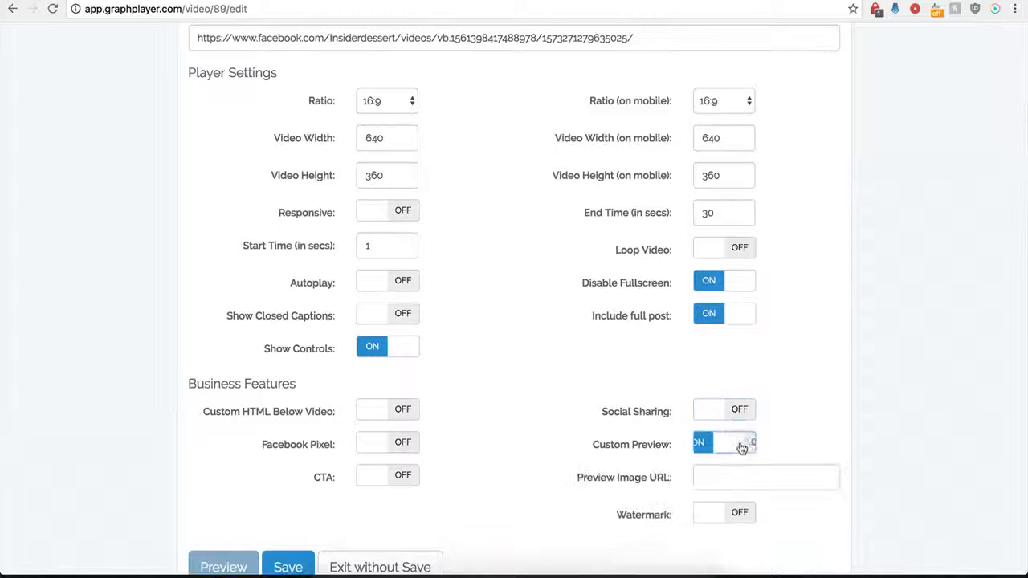
{"action": "left_click", "coordinate": [713, 481]}
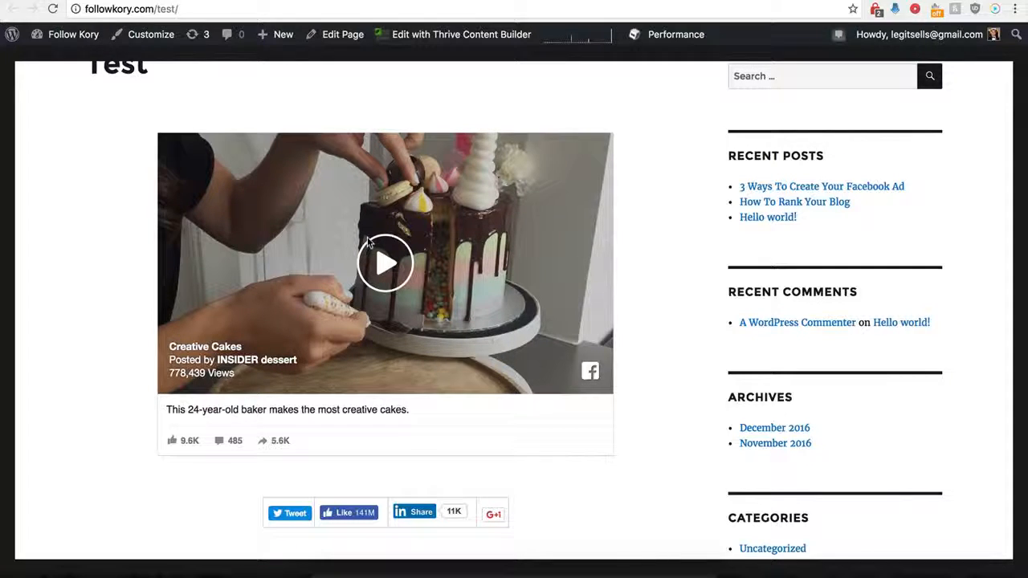
{"action": "scroll", "coordinate": [305, 220], "scroll_direction": "up", "scroll_amount": 1}
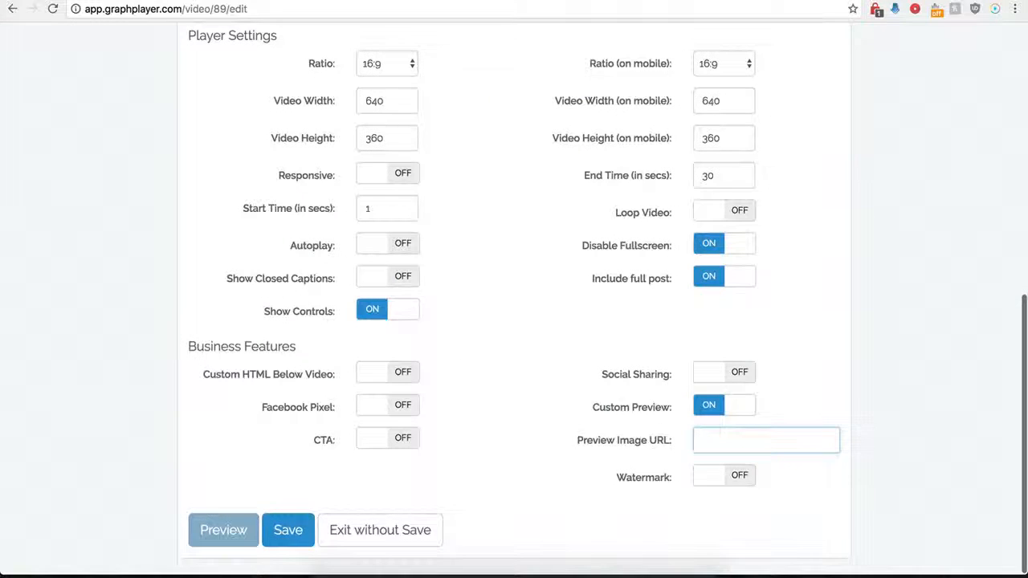
{"action": "left_click", "coordinate": [716, 439]}
{"action": "key", "text": "ctrl+v"}
{"action": "left_click", "coordinate": [608, 437]}
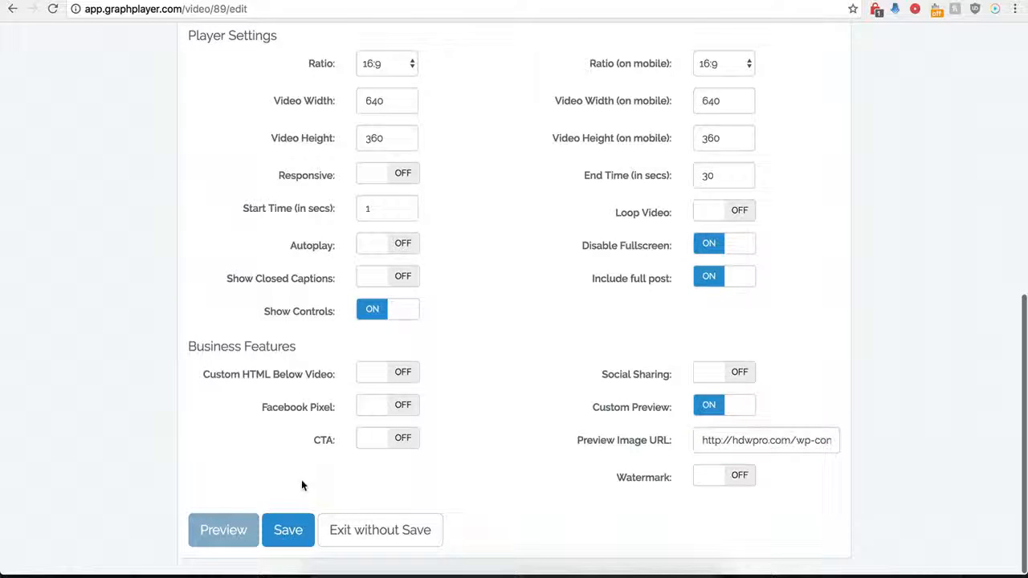
{"action": "left_click", "coordinate": [286, 530]}
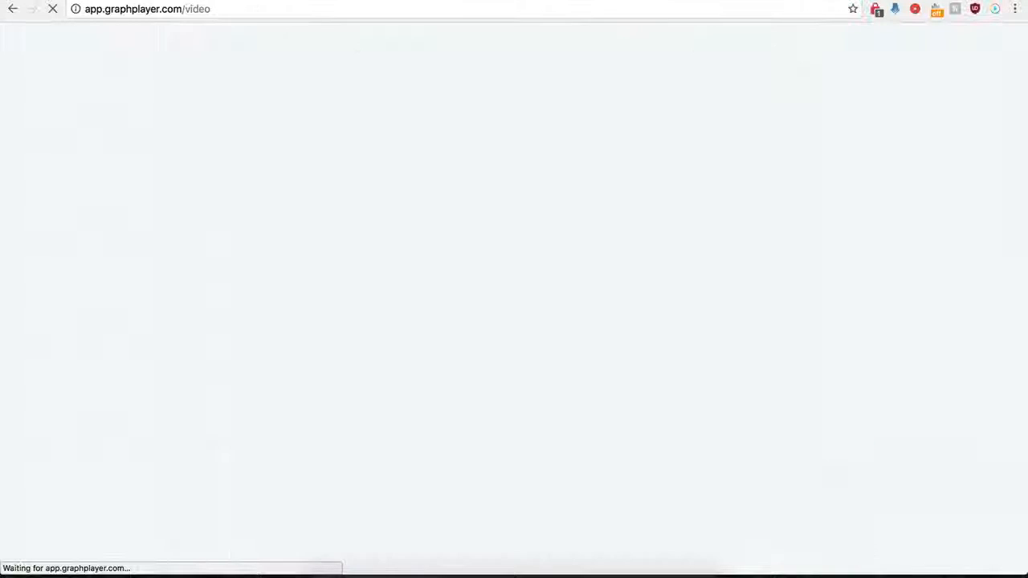
- Reload the WordPress Test page to check the custom preview on the embedded video
{"action": "left_click", "coordinate": [190, 2]}
{"action": "left_click", "coordinate": [54, 9]}
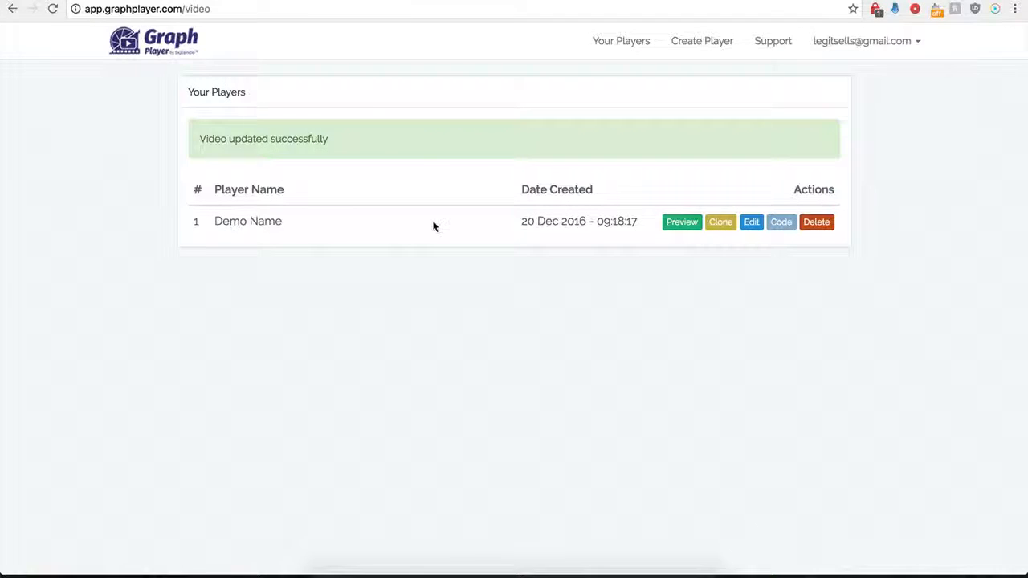
- Reopen the Demo Name player's settings and turn off the custom preview
{"action": "left_click", "coordinate": [752, 223]}
{"action": "scroll", "coordinate": [615, 402], "scroll_direction": "down", "scroll_amount": 6}
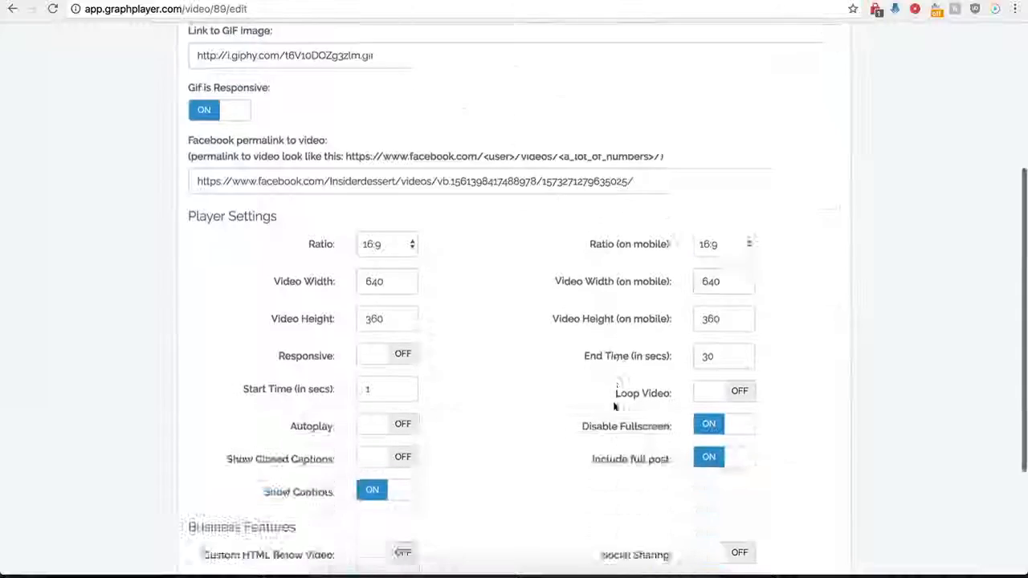
{"action": "left_click", "coordinate": [706, 408]}
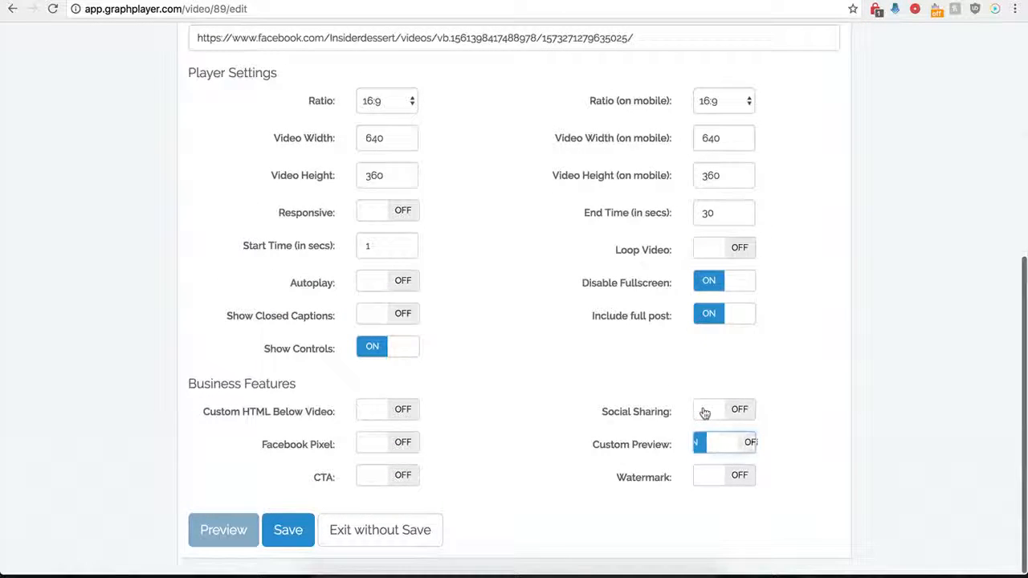
- Turn on the watermark and review its image URL, link, on-click, position, opacity and scale options without changing them
{"action": "left_click", "coordinate": [743, 477]}
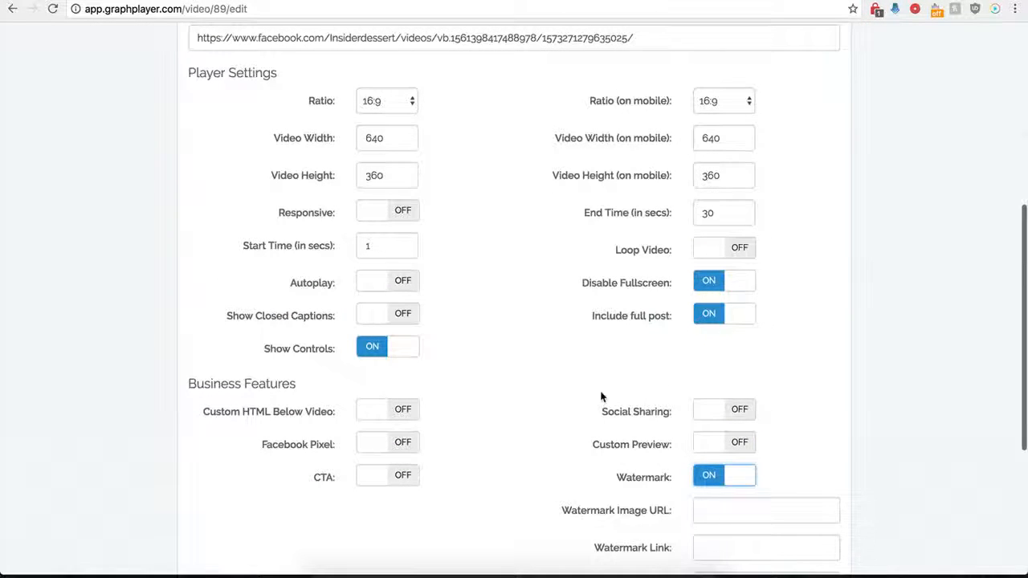
{"action": "scroll", "coordinate": [643, 482], "scroll_direction": "down", "scroll_amount": 3}
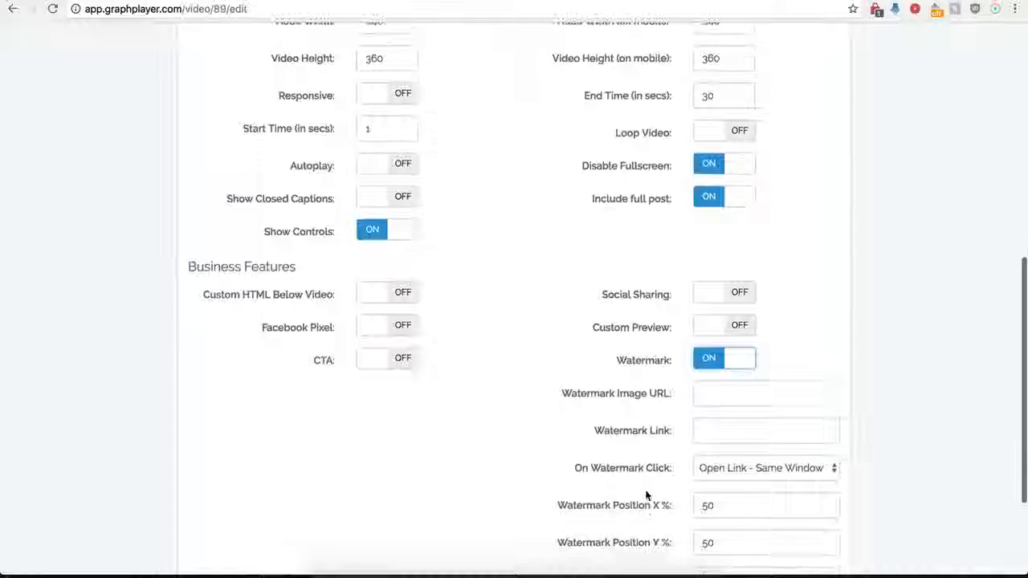
{"action": "left_click", "coordinate": [712, 393]}
{"action": "scroll", "coordinate": [624, 426], "scroll_direction": "down", "scroll_amount": 3}
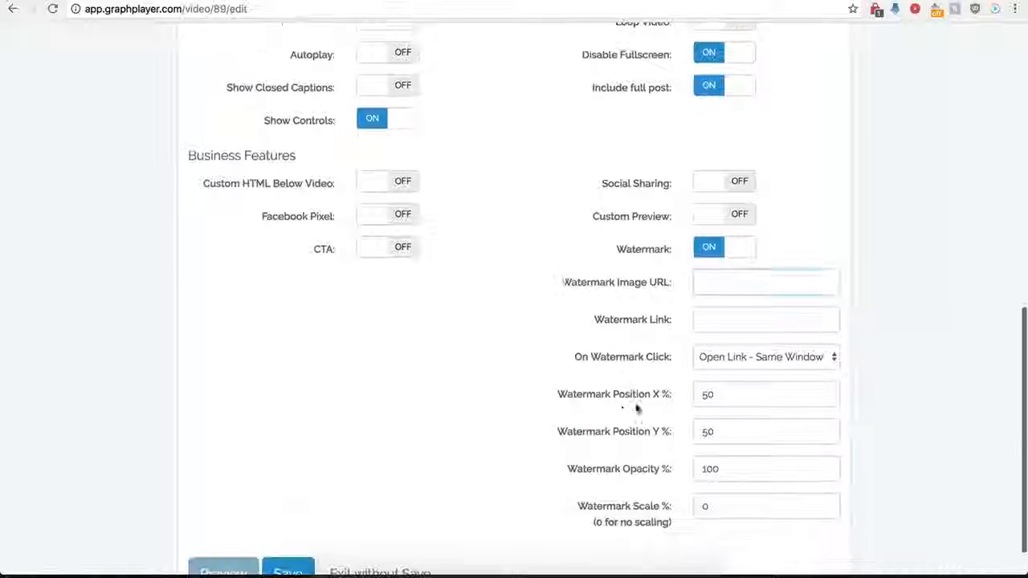
{"action": "left_click", "coordinate": [707, 318]}
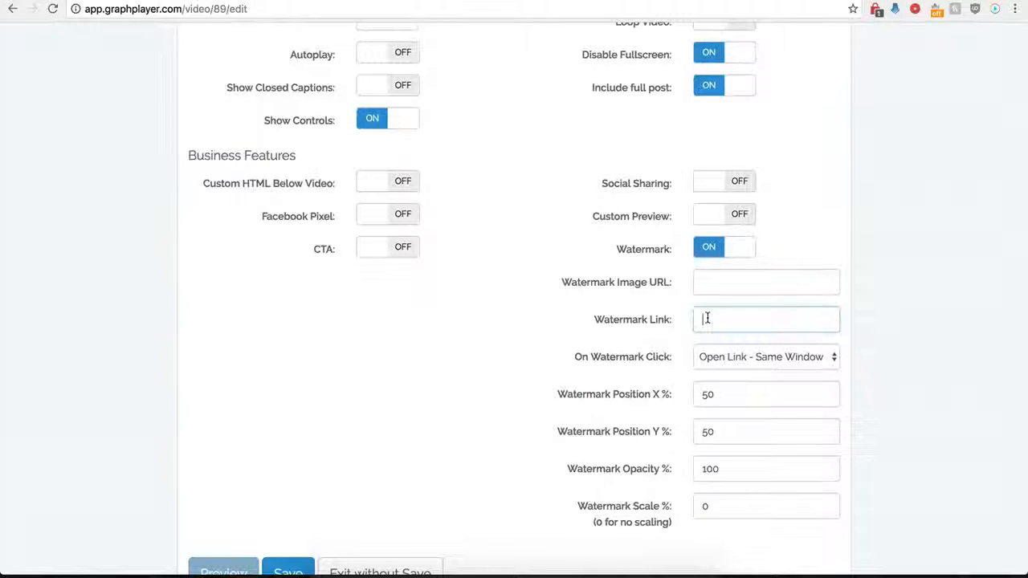
{"action": "left_click", "coordinate": [781, 355]}
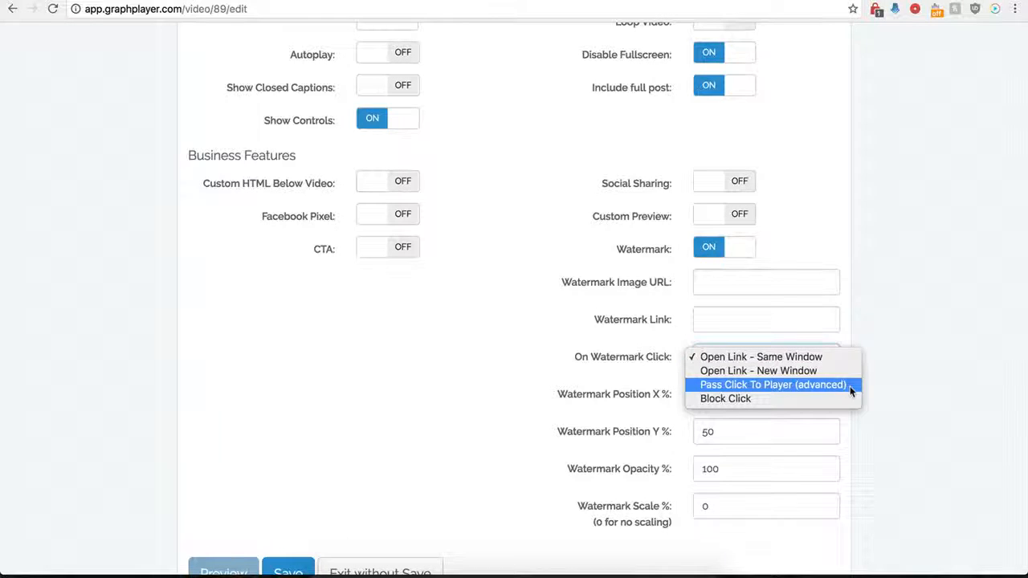
{"action": "left_click", "coordinate": [554, 342]}
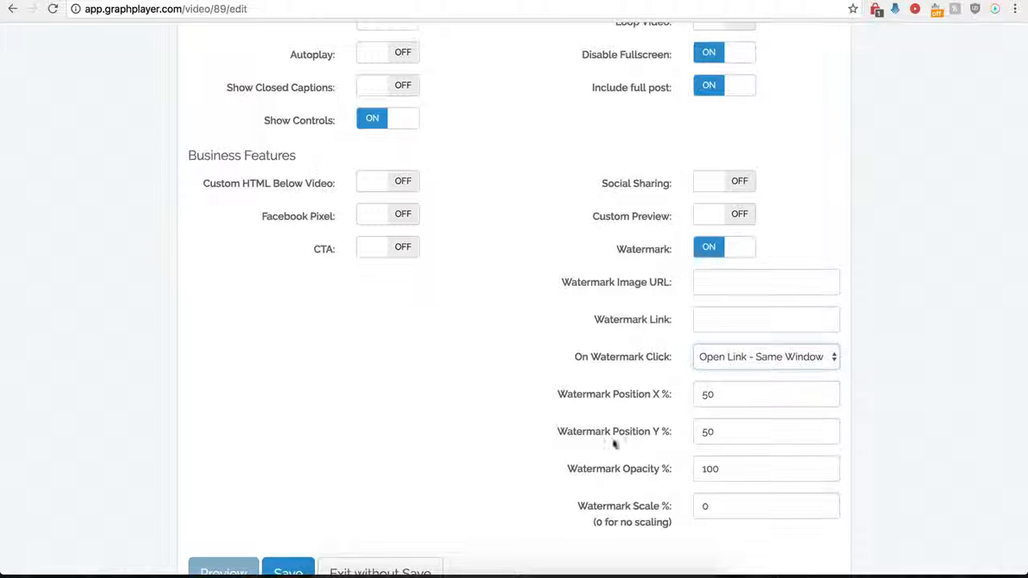
- Turn on the CTA to compare its options with the watermark's, and switch both the CTA and the watermark off
{"action": "left_click", "coordinate": [395, 251]}
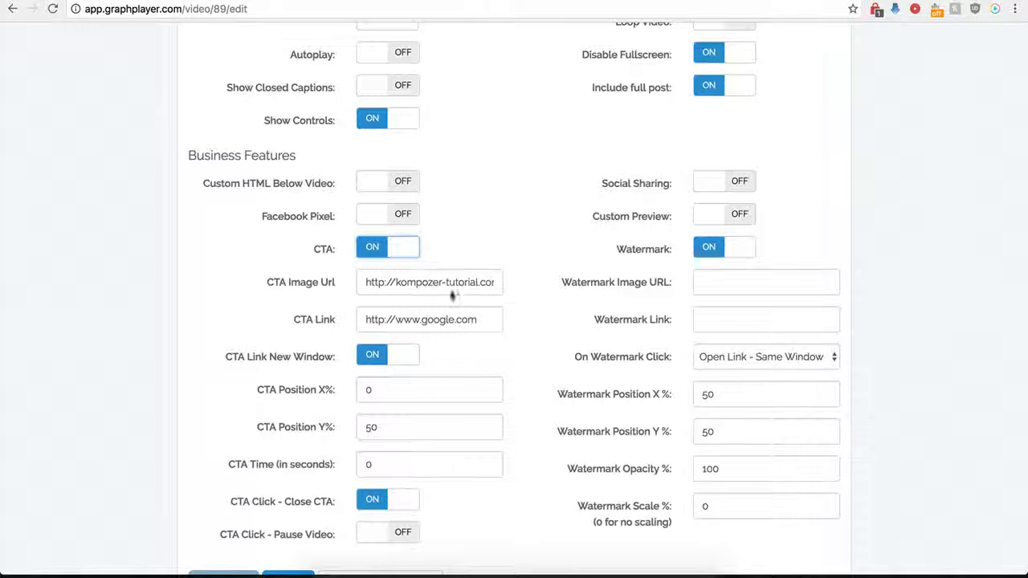
{"action": "left_click", "coordinate": [388, 255]}
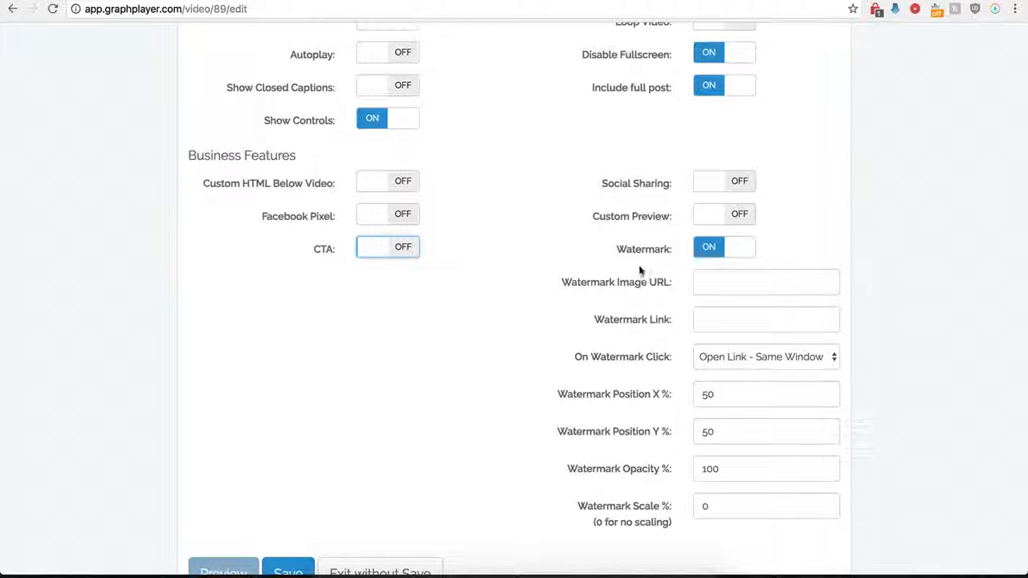
{"action": "left_click", "coordinate": [709, 255]}
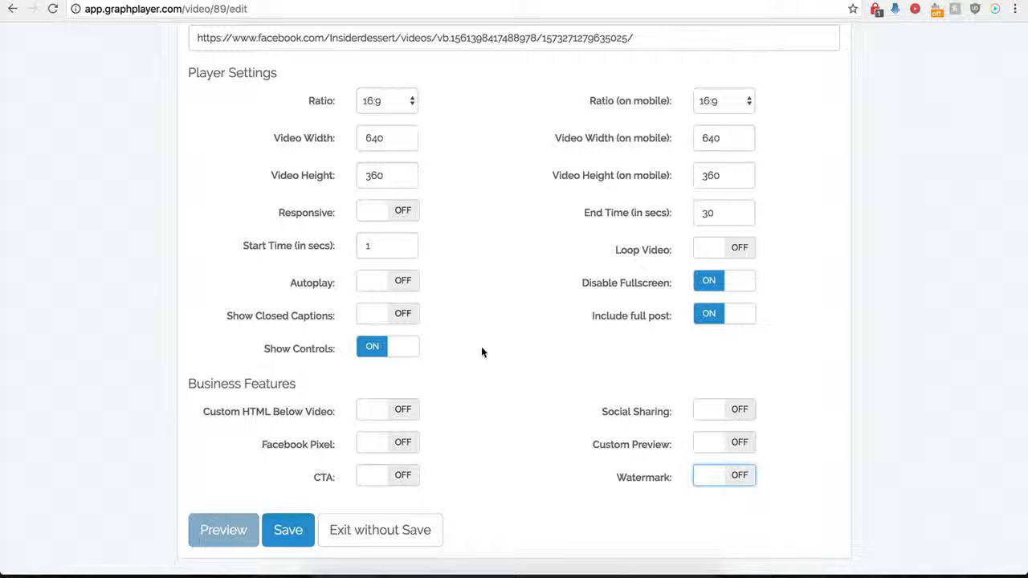